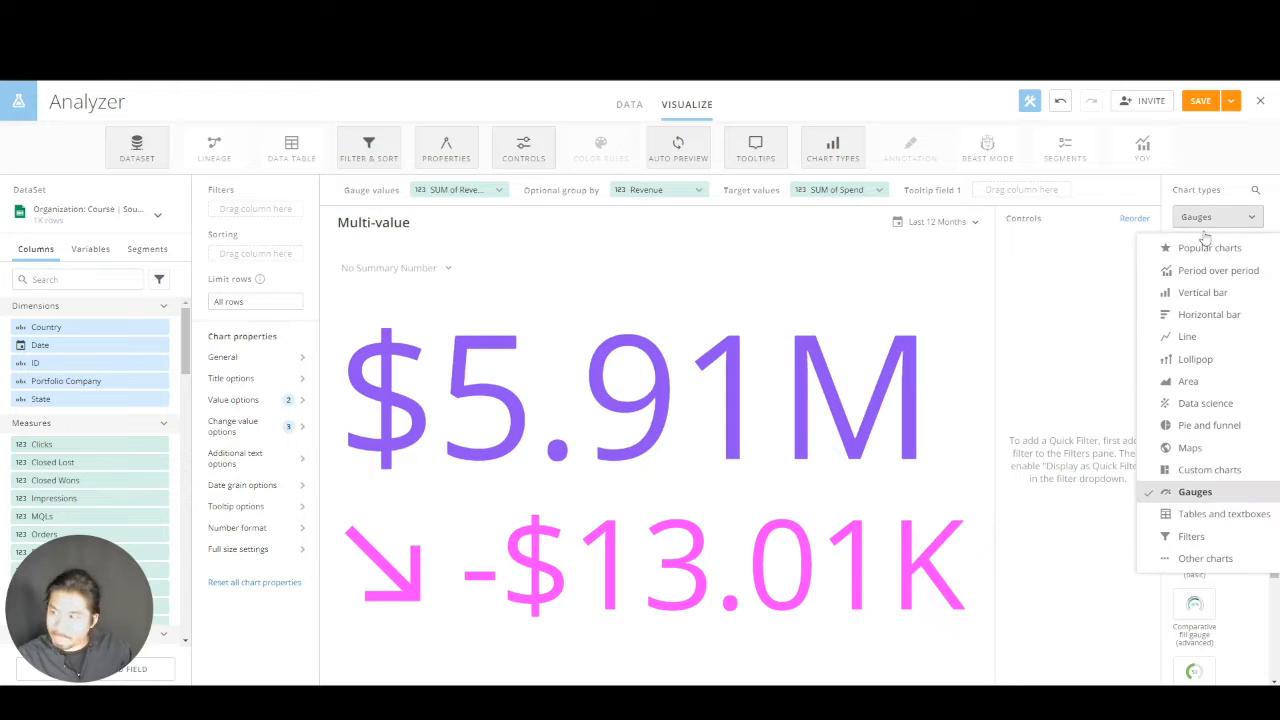
# Step: Display the chart types in the Gauges category and look over the available gauges
pyautogui.click(1203, 496)
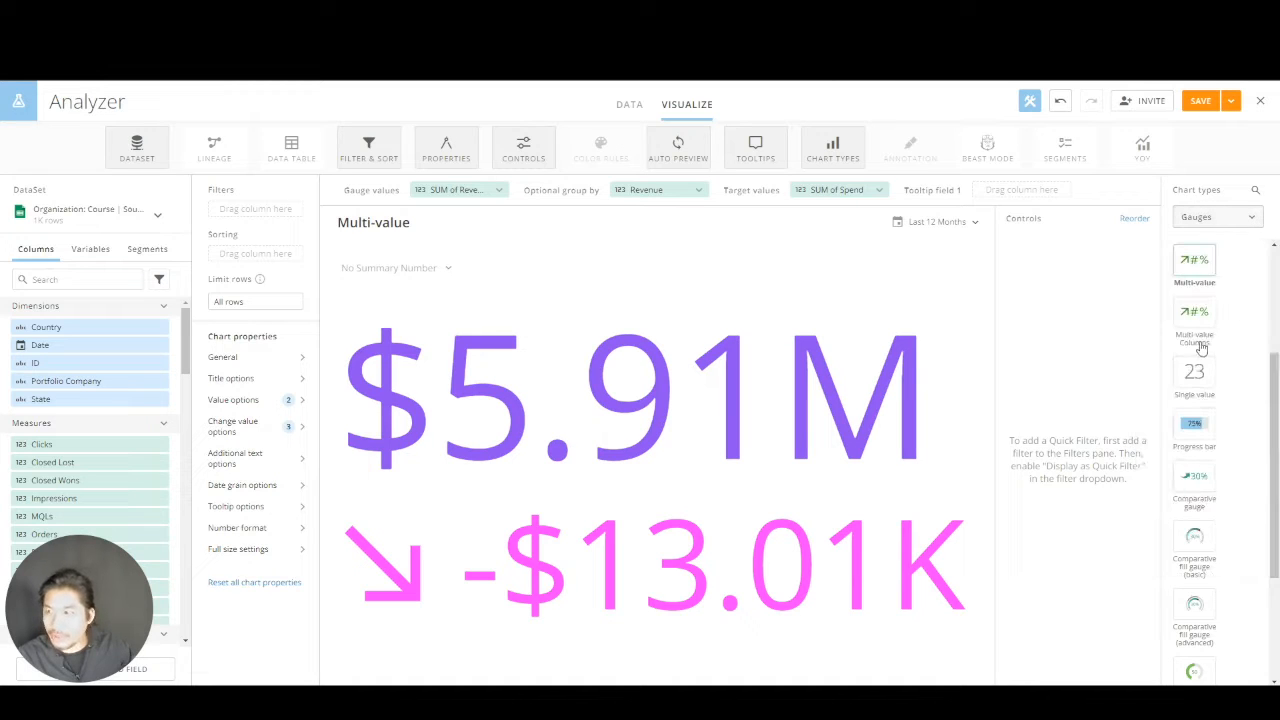
pyautogui.scroll(3, 1200, 495)
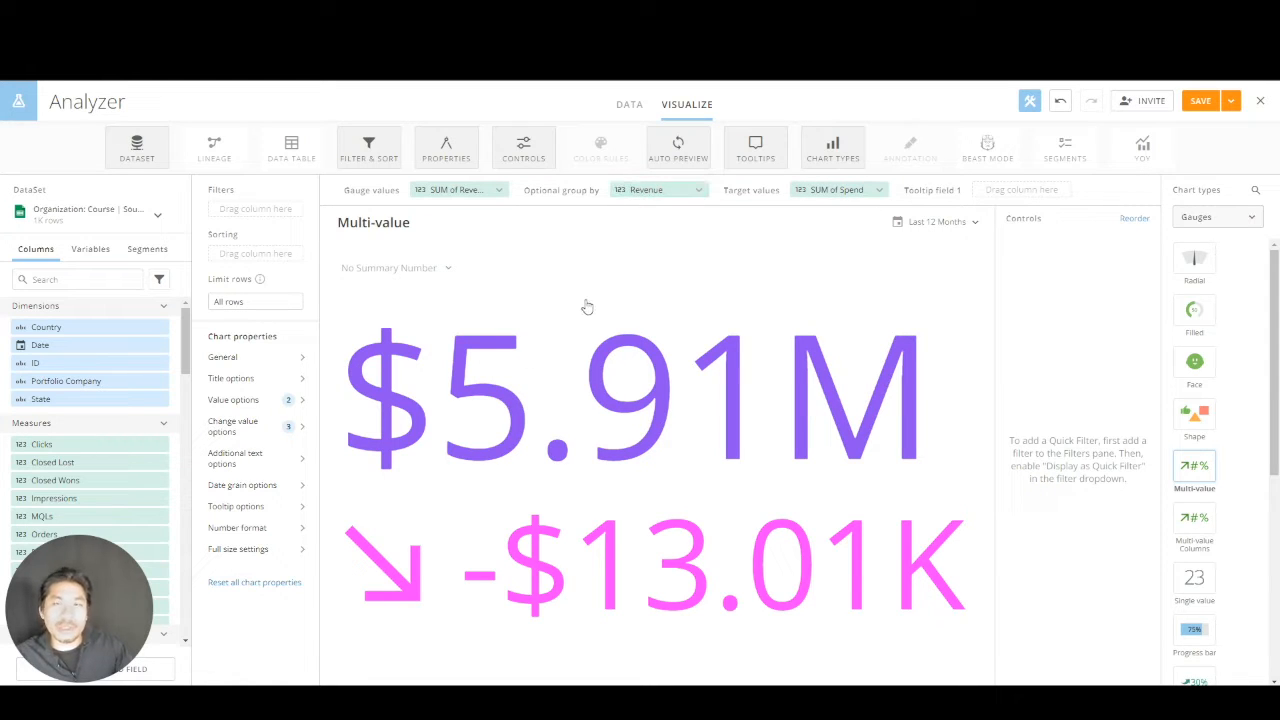
# Step: Remove Revenue from the Optional group by field and add it back to the same field
pyautogui.click(704, 189)
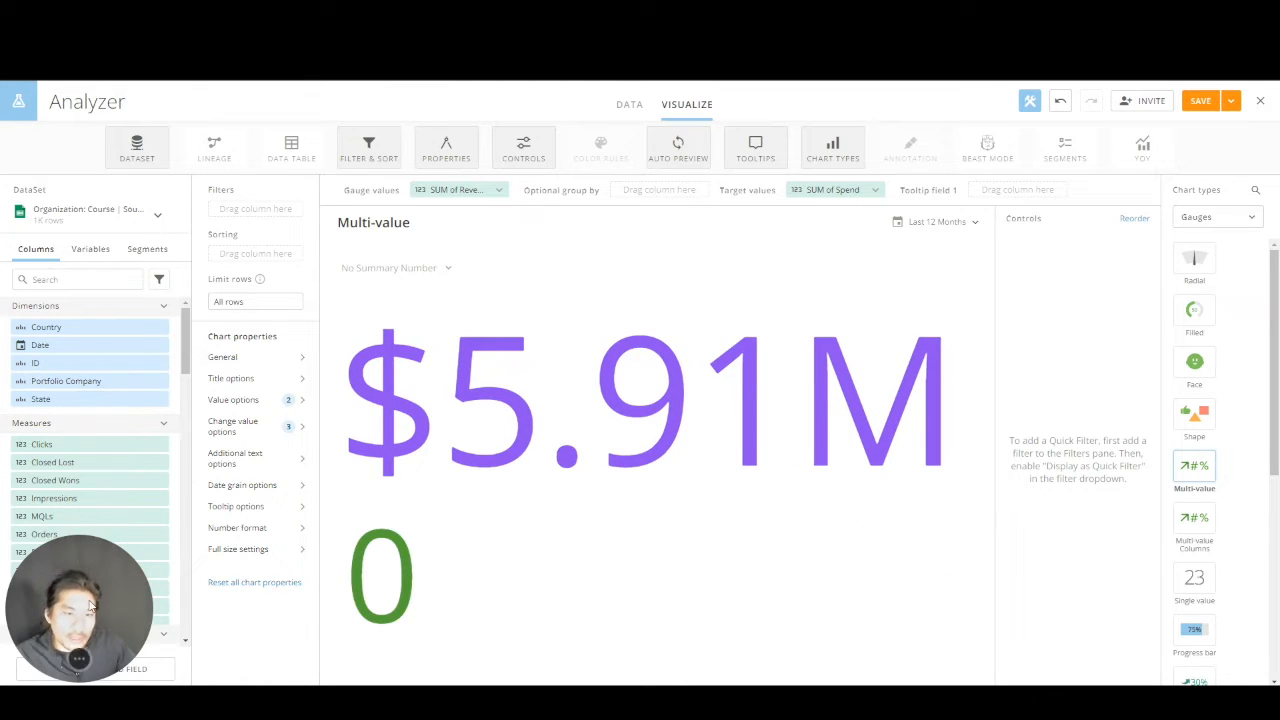
pyautogui.moveTo(62, 551); pyautogui.dragTo(659, 189)
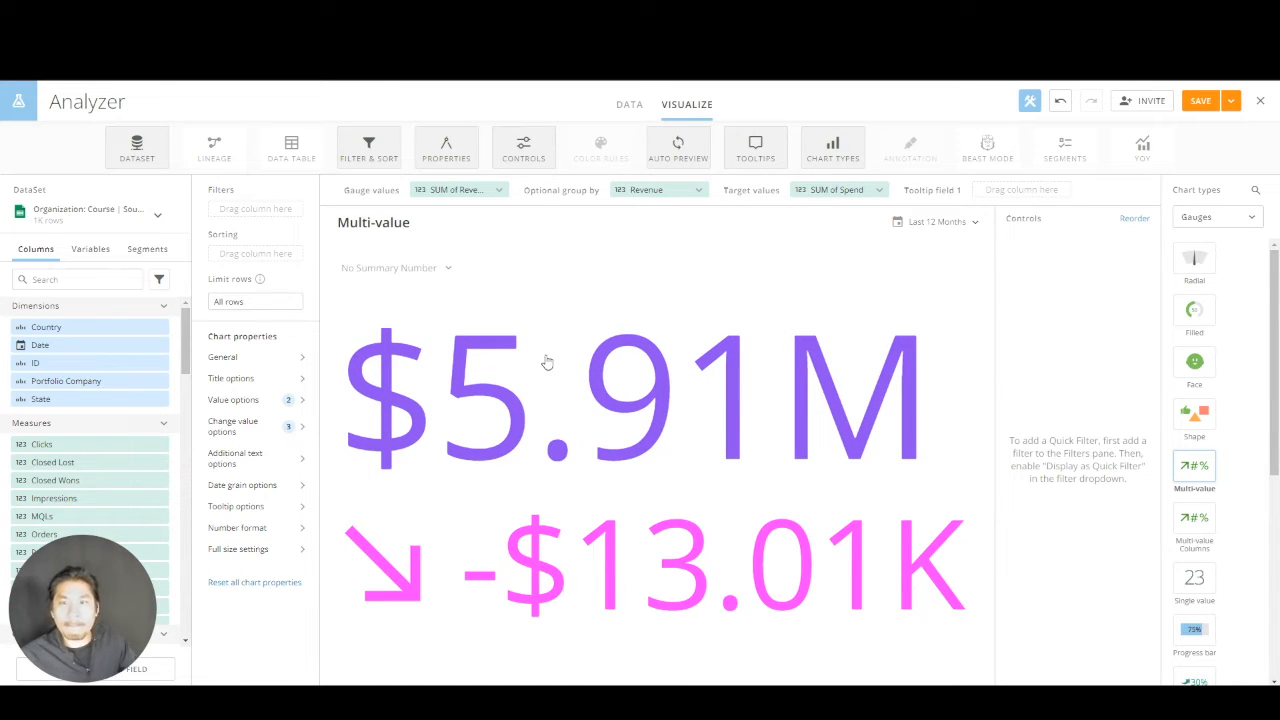
# Step: Examine the color choices for the main value in the value options and leave without changing the color
pyautogui.click(240, 403)
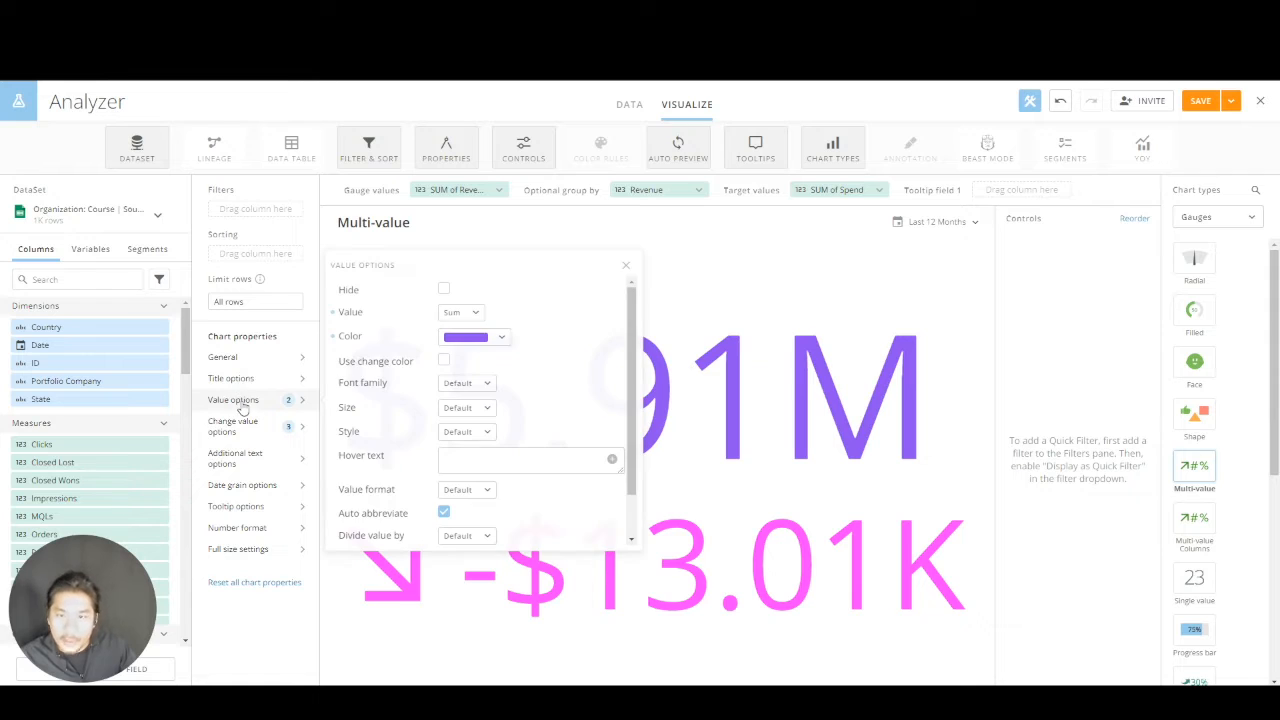
pyautogui.click(491, 336)
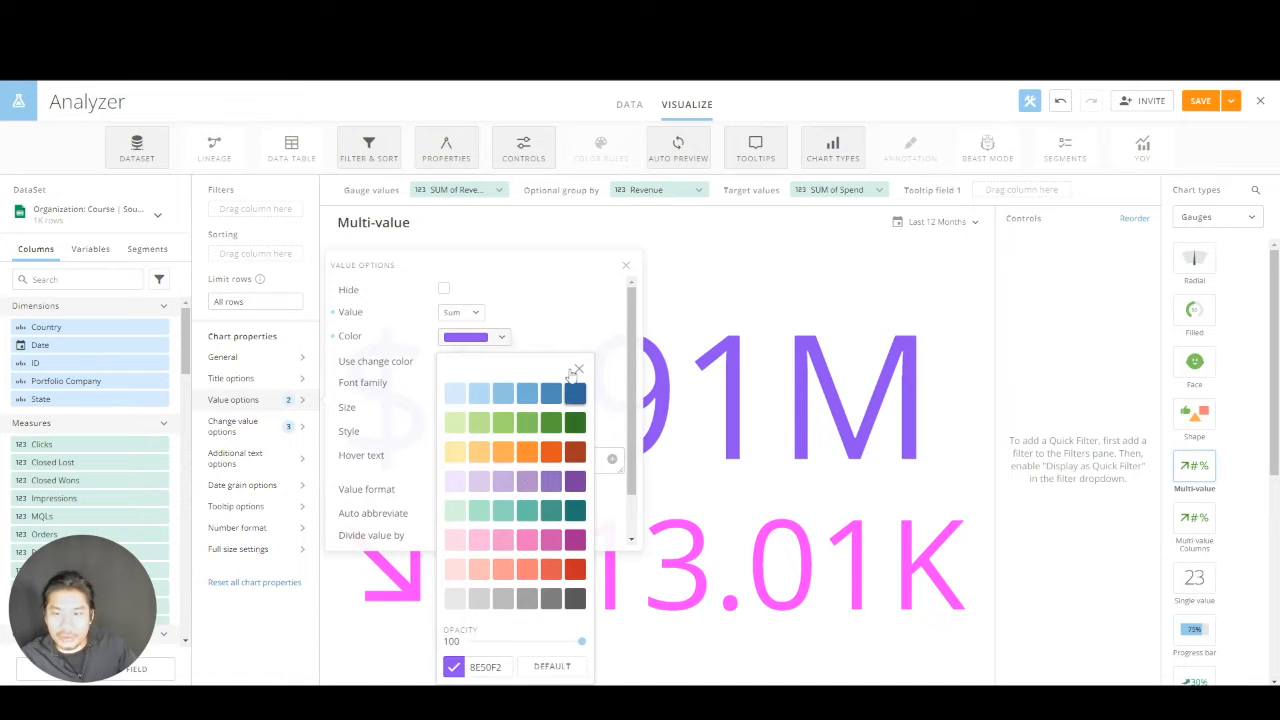
pyautogui.click(833, 308)
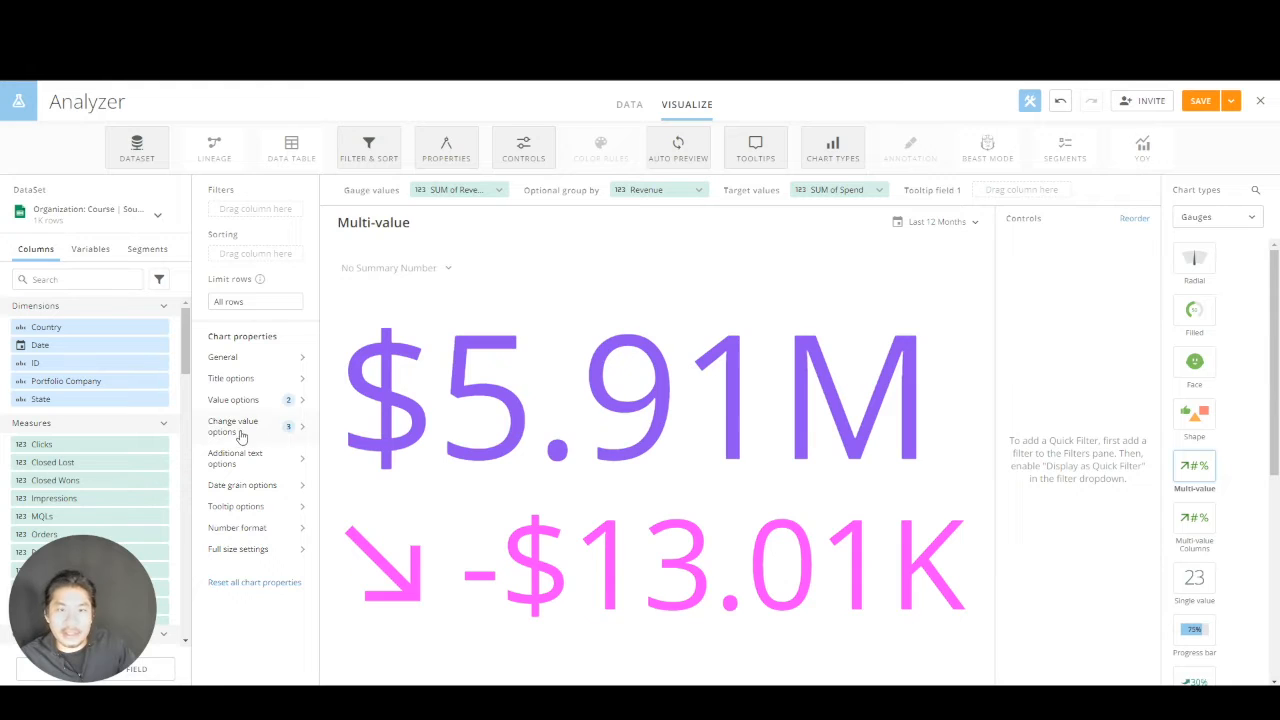
# Step: Turn off auto abbreviate for the main value of the multi-value gauge
pyautogui.click(257, 400)
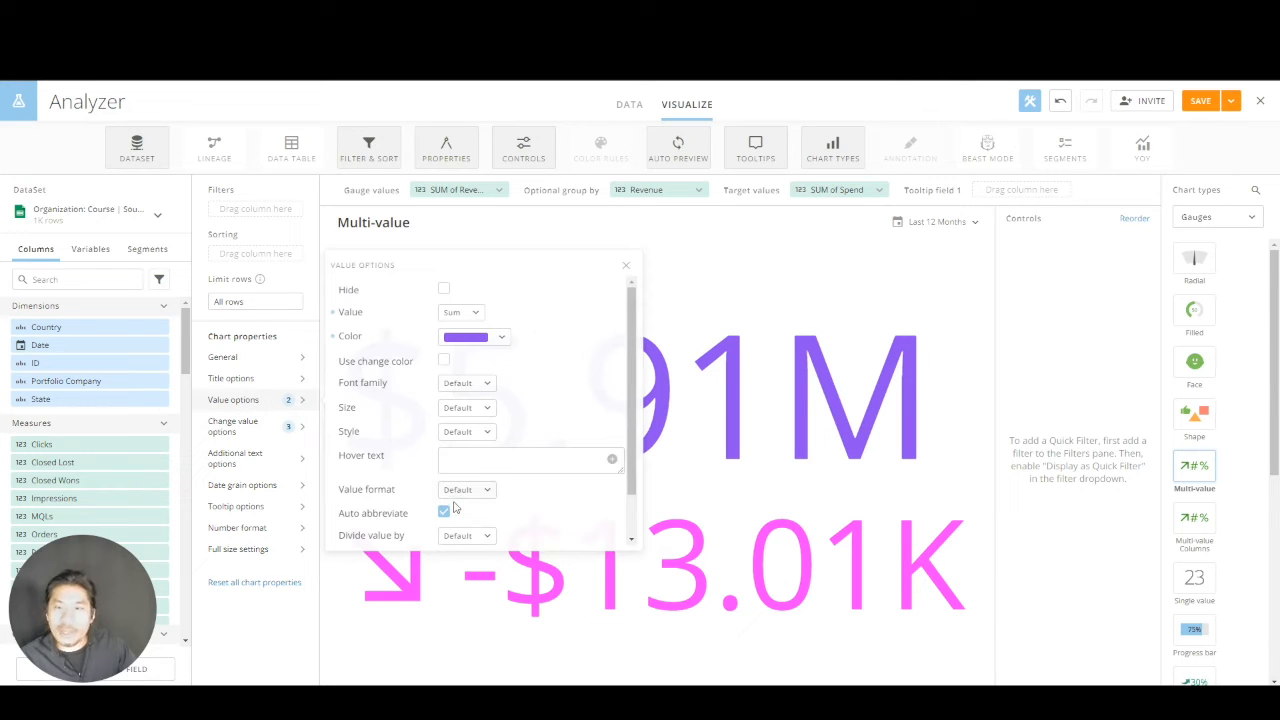
pyautogui.scroll(-2, 460, 500)
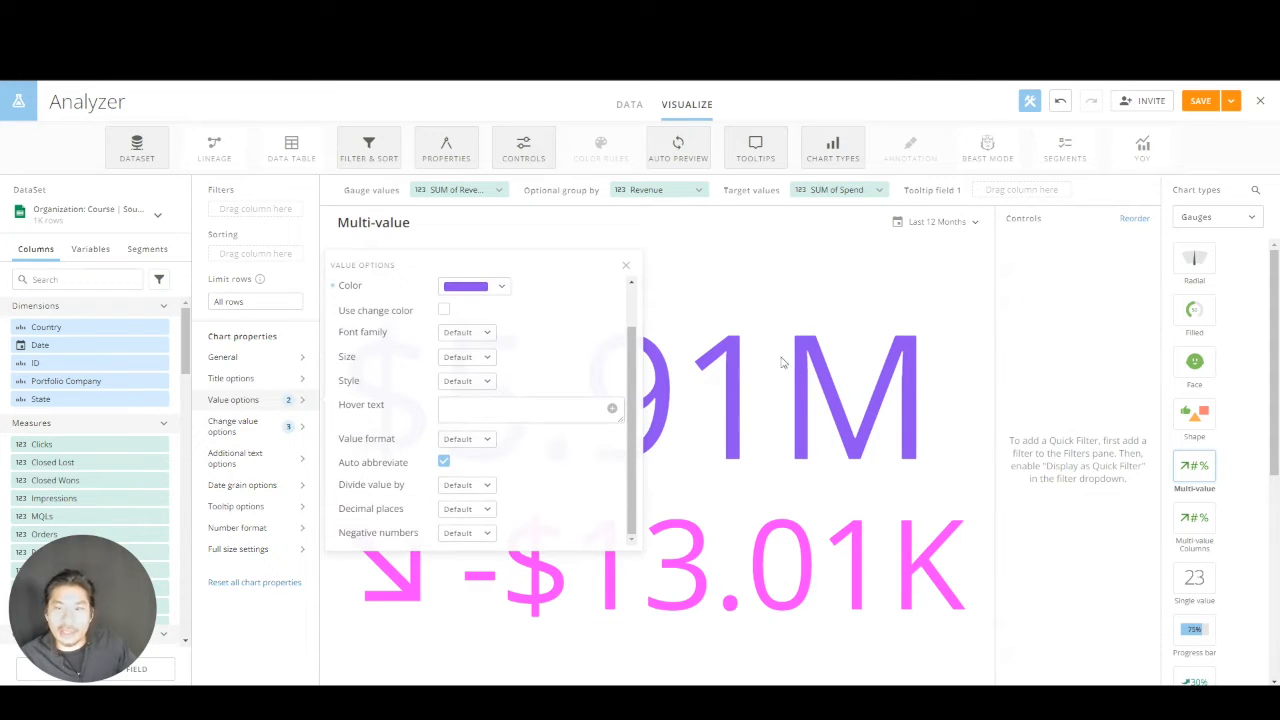
pyautogui.click(443, 461)
pyautogui.click(815, 315)
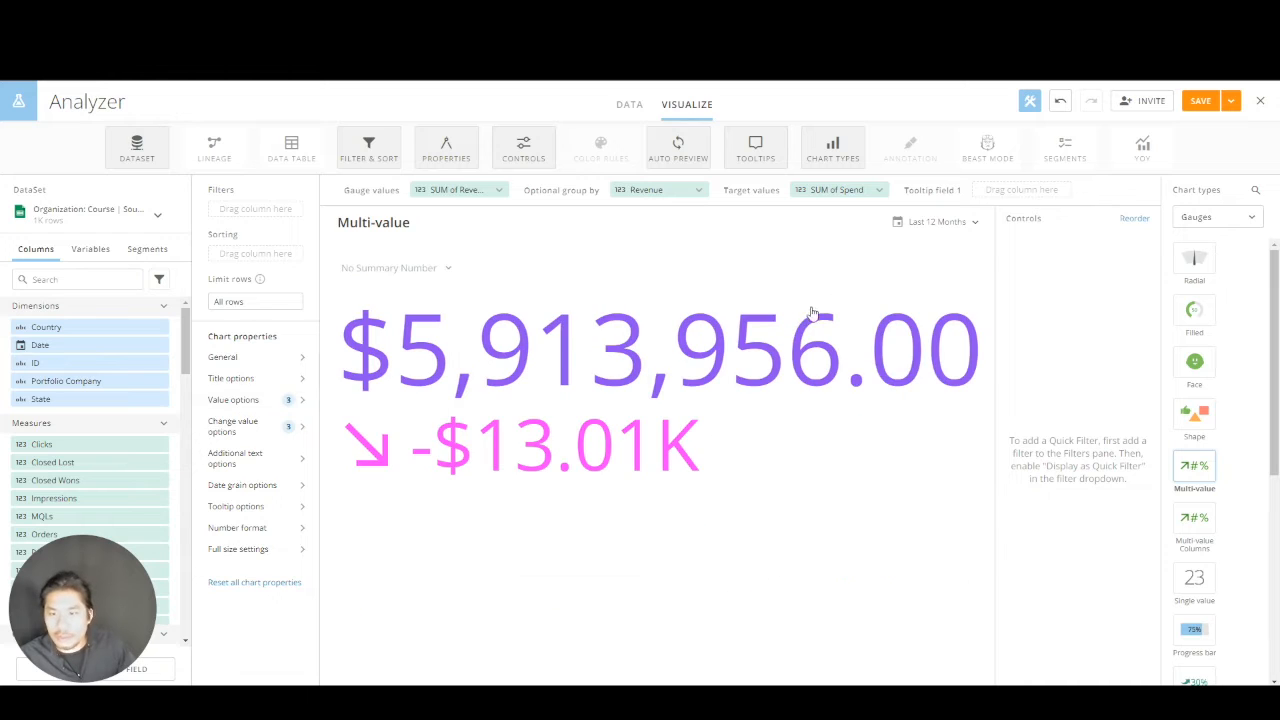
# Step: Turn auto abbreviate back on for the main value of the gauge
pyautogui.click(279, 402)
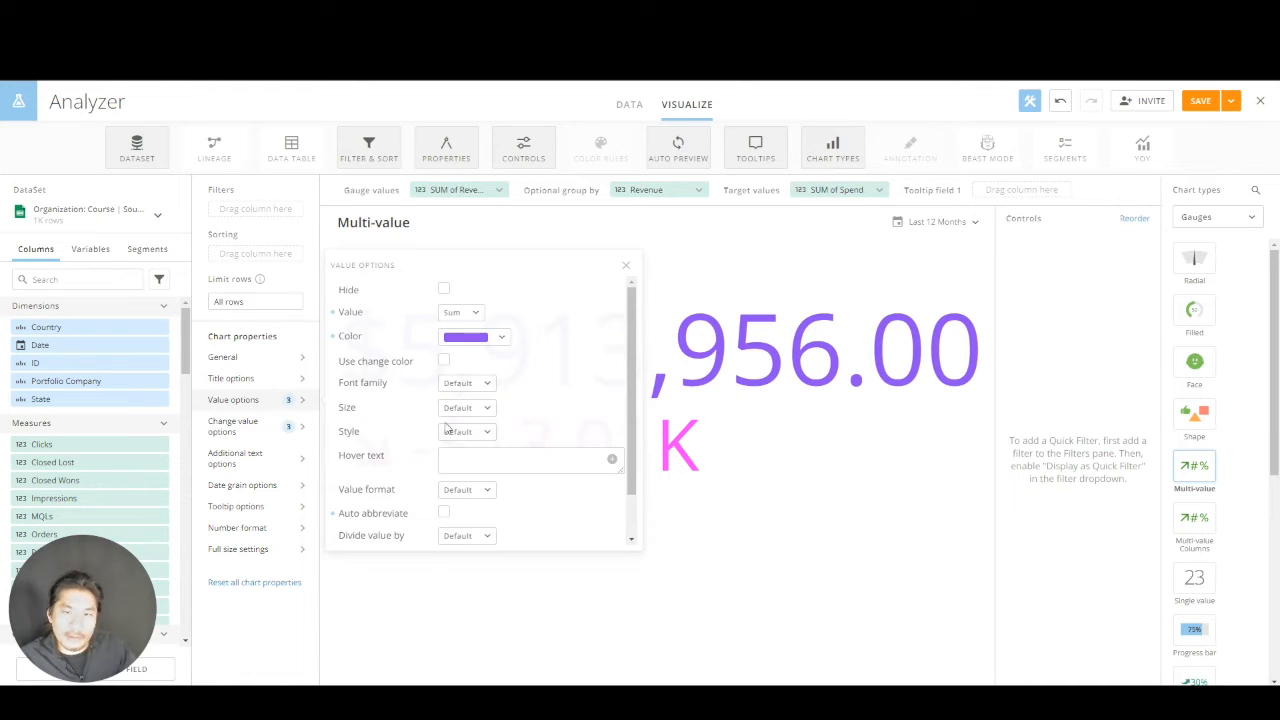
pyautogui.click(443, 512)
pyautogui.click(953, 291)
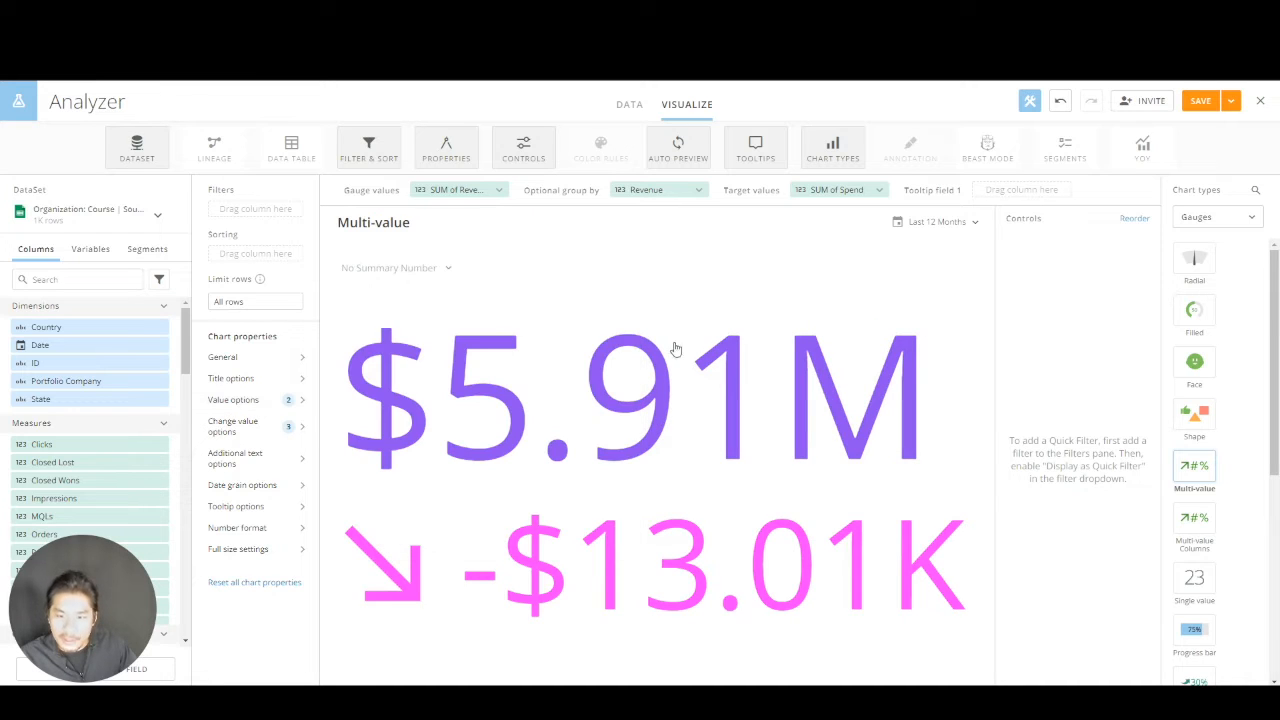
# Step: Set the gauge's change value to display as Percent Change
pyautogui.click(269, 437)
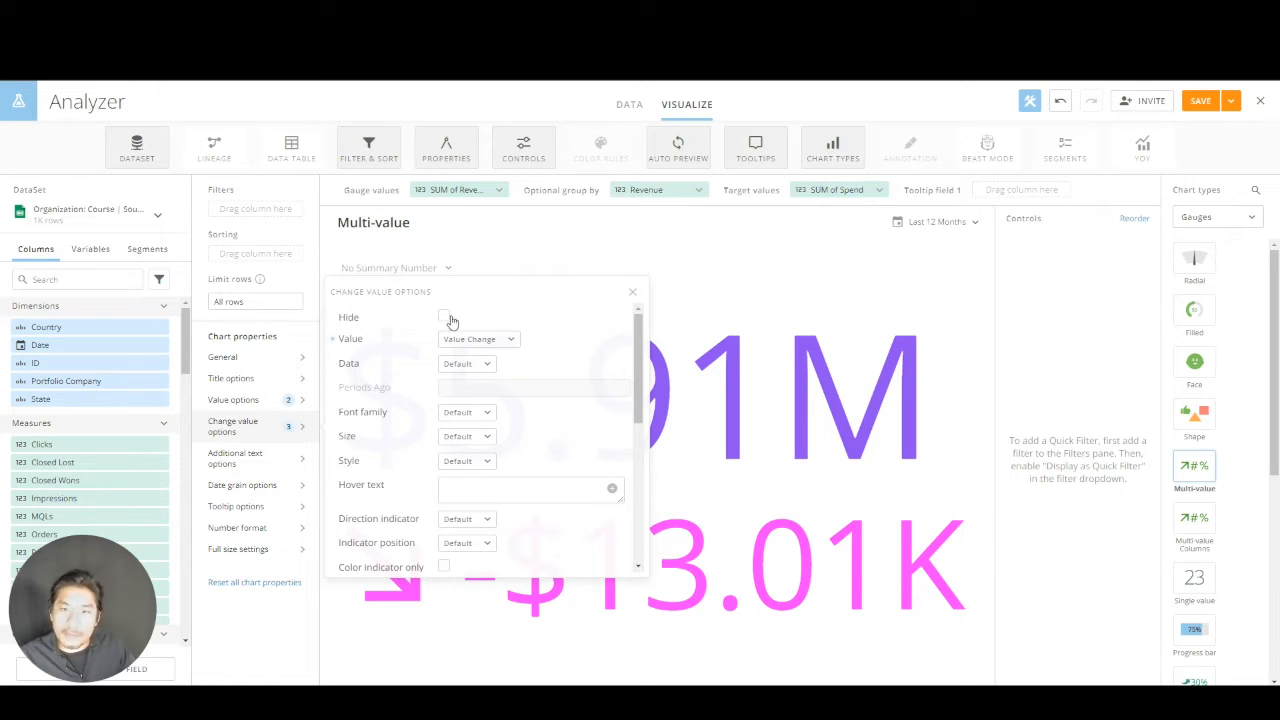
pyautogui.click(467, 341)
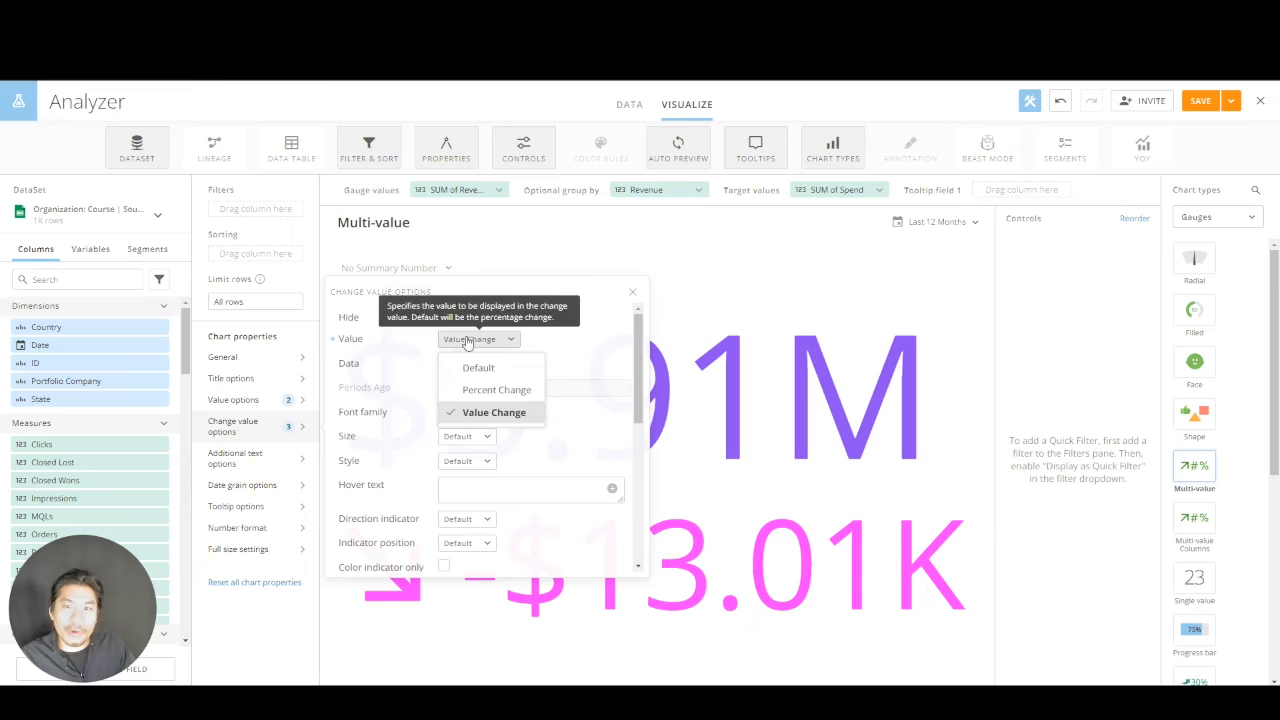
pyautogui.click(480, 392)
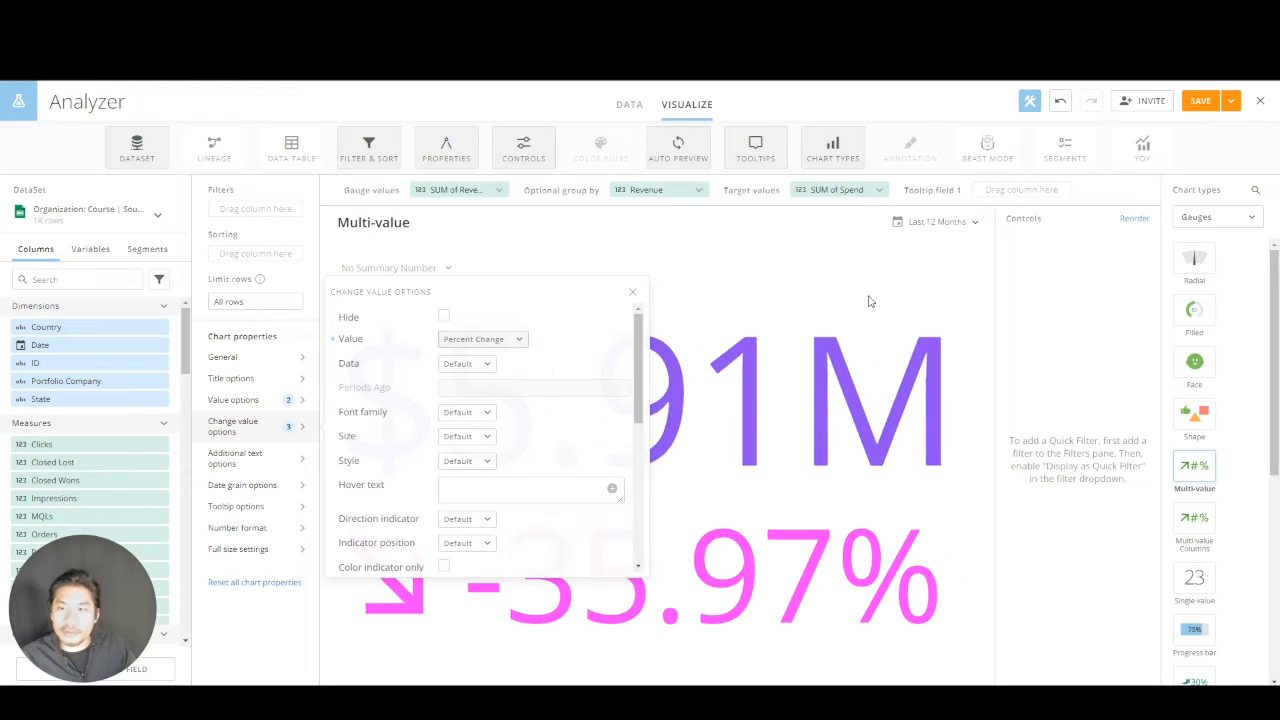
pyautogui.click(820, 380)
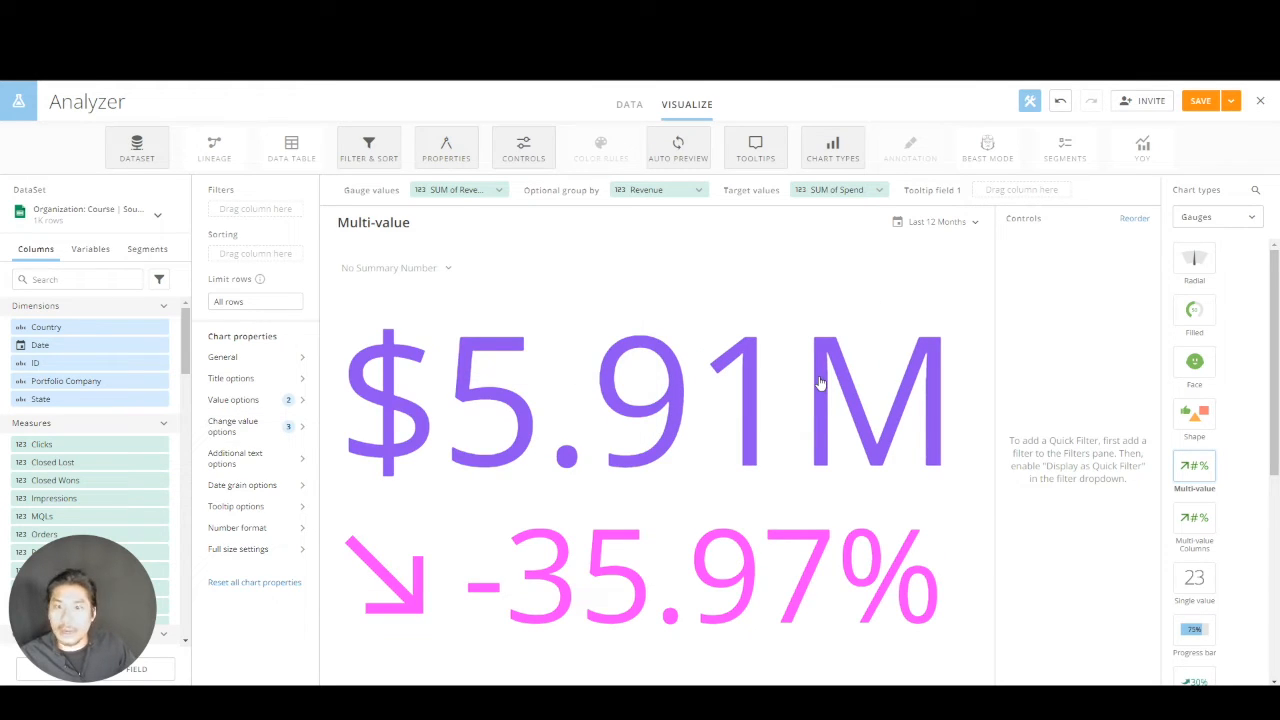
# Step: Set the gauge's change value display back to Value Change
pyautogui.click(279, 432)
pyautogui.click(488, 340)
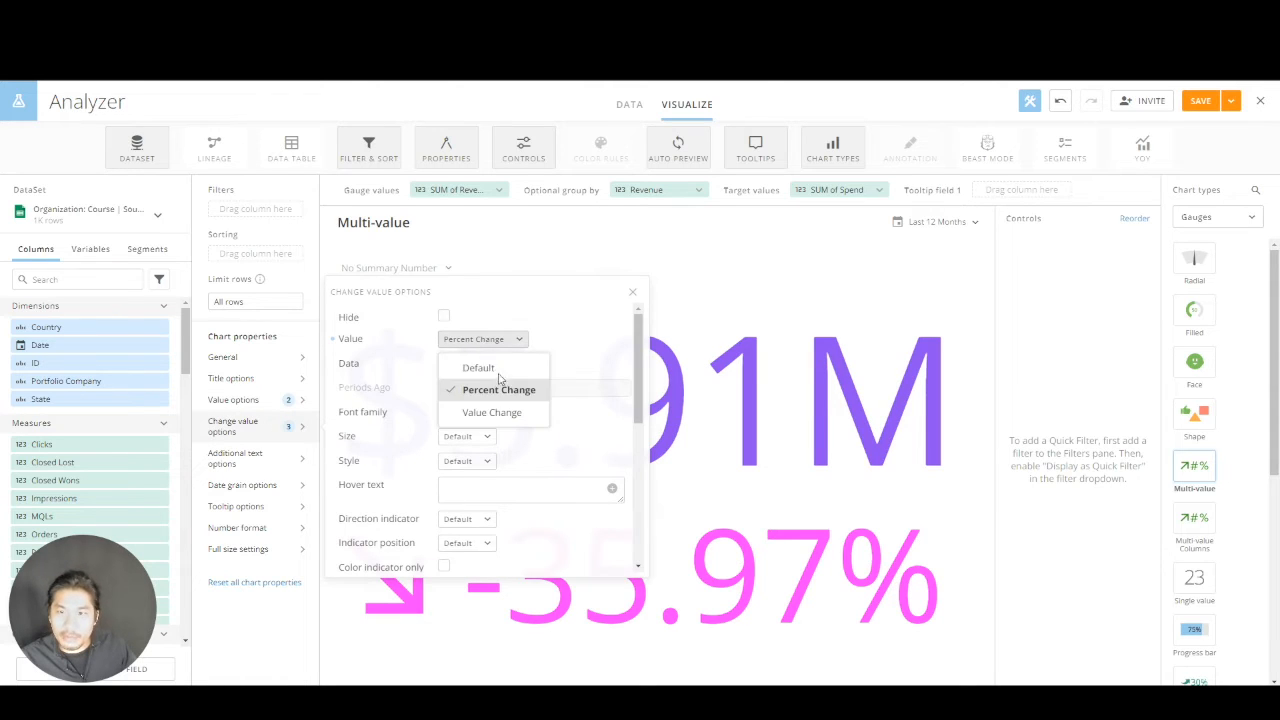
pyautogui.click(508, 414)
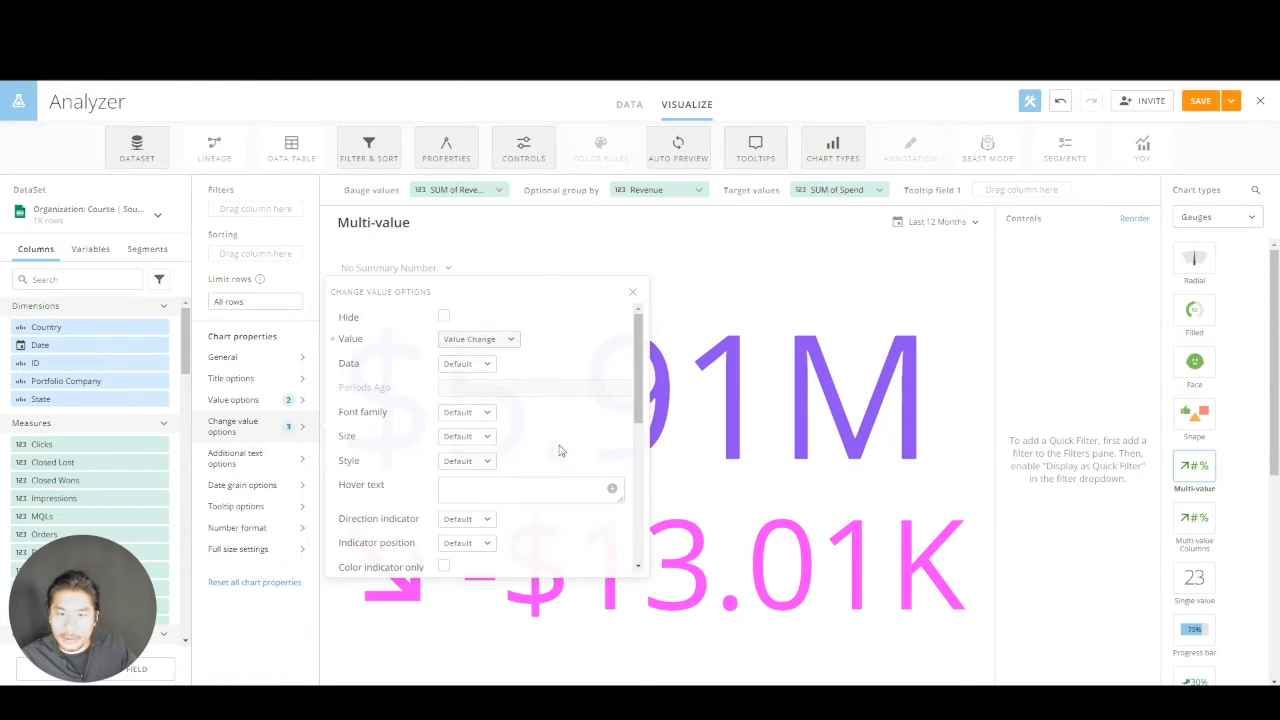
# Step: Set the direction indicator of the change value to Triangle and close its options
pyautogui.scroll(-2, 508, 468)
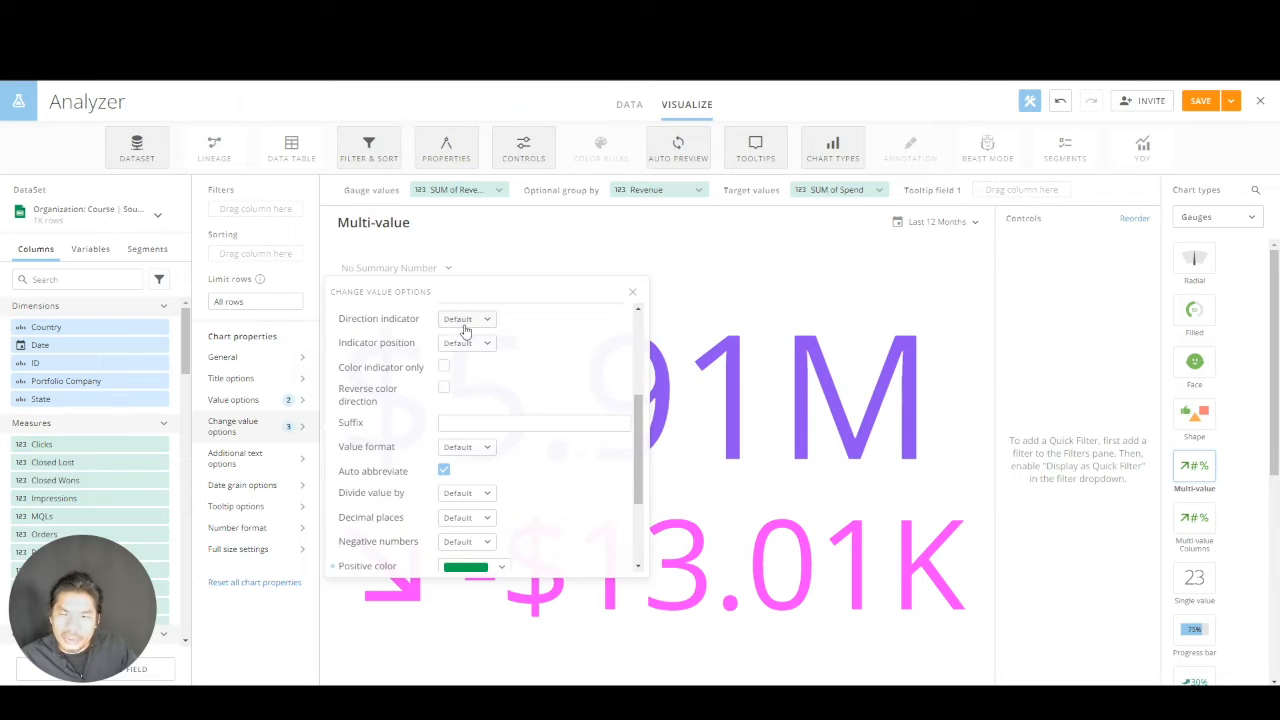
pyautogui.scroll(2, 465, 348)
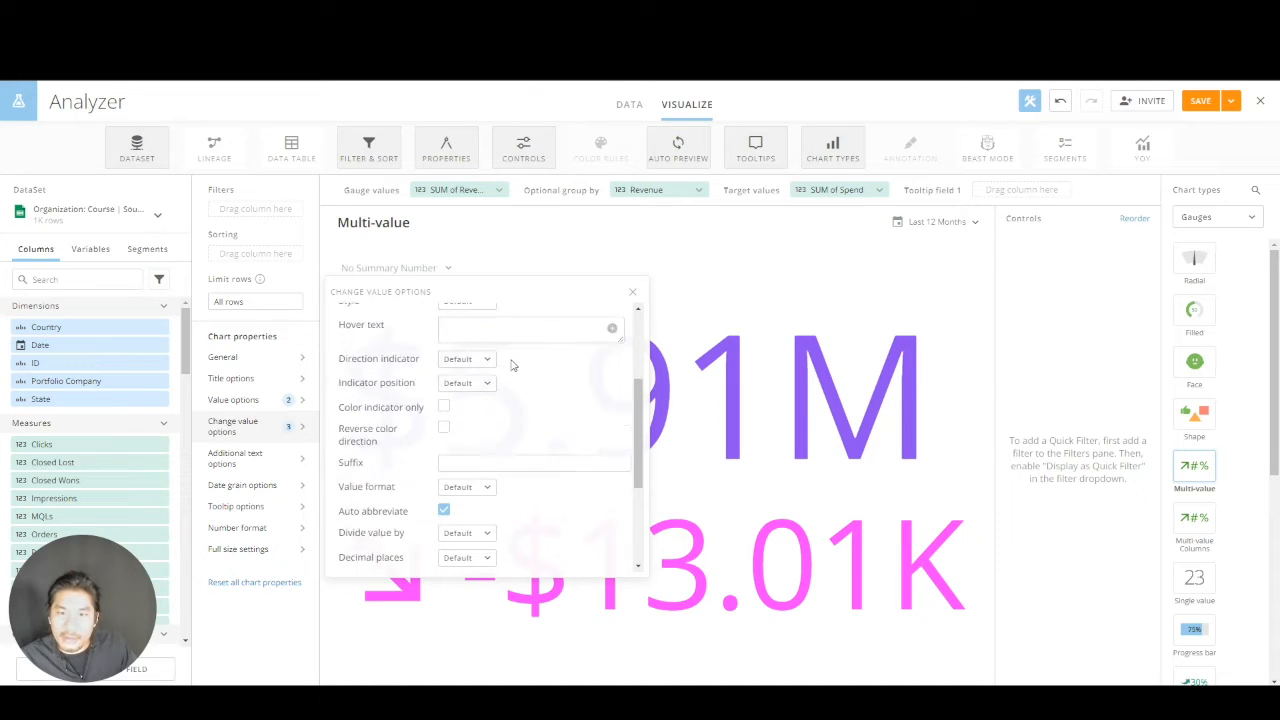
pyautogui.click(472, 386)
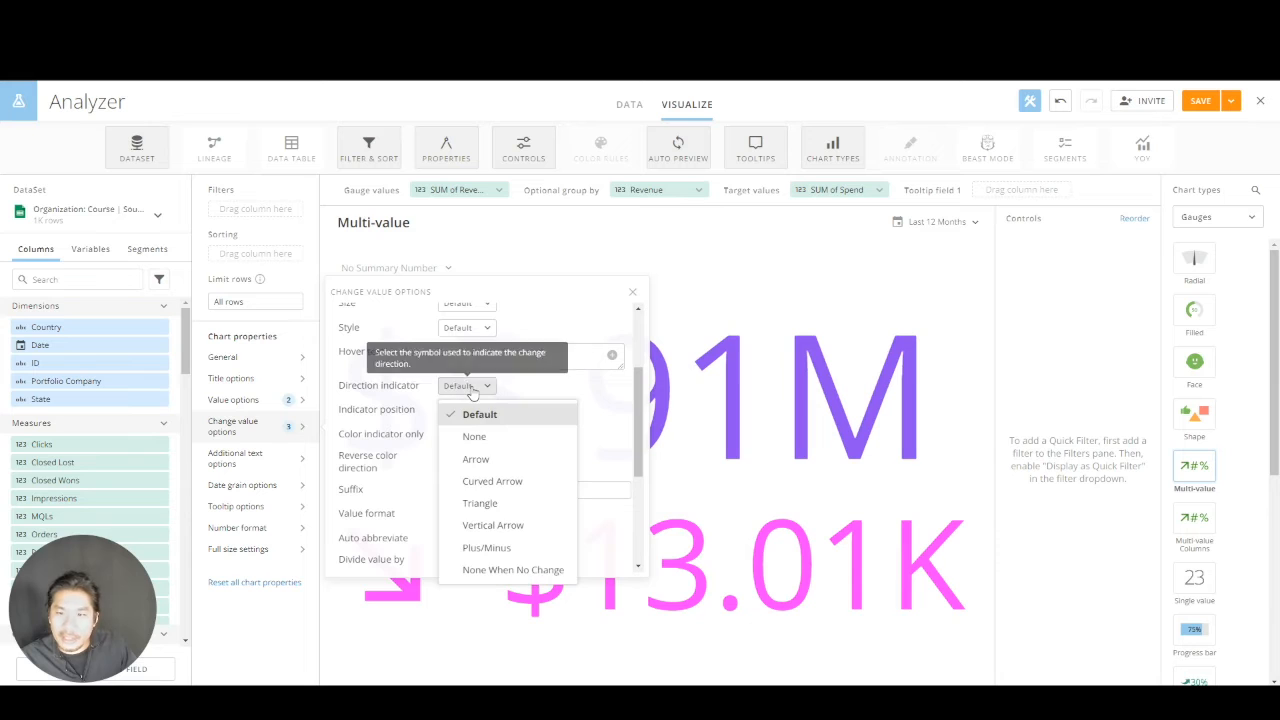
pyautogui.click(490, 500)
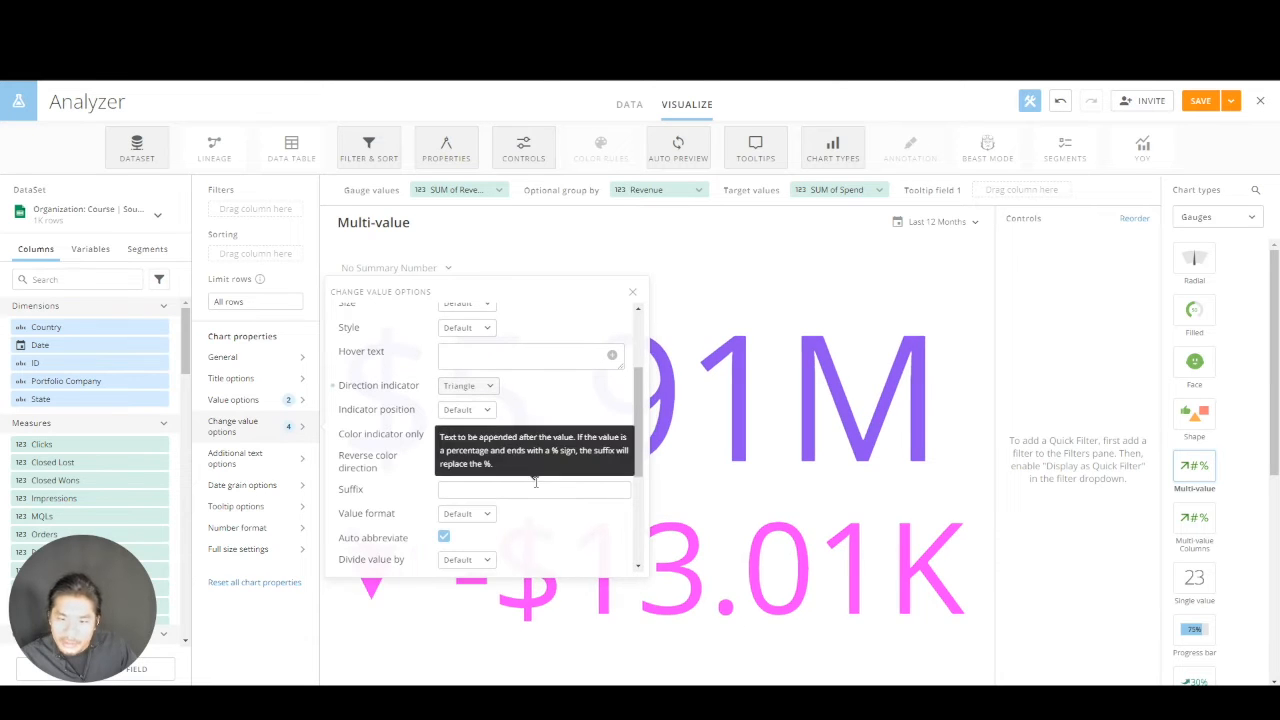
pyautogui.click(418, 640)
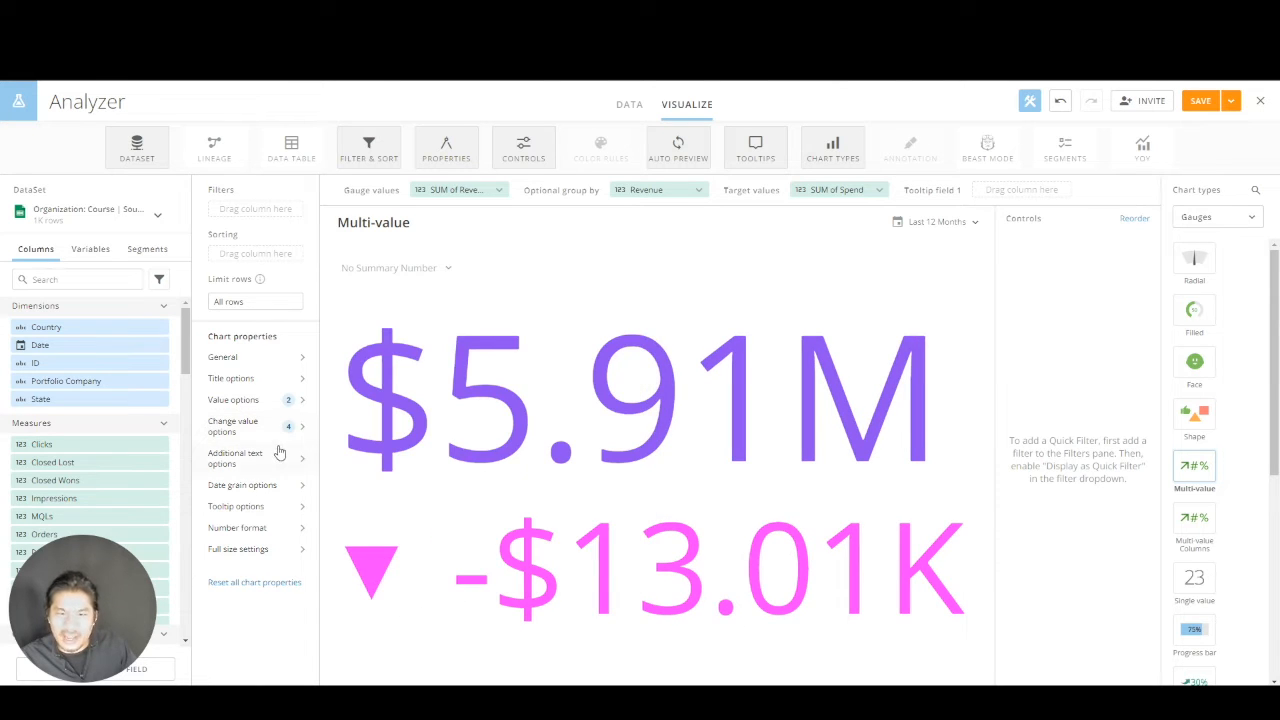
# Step: Try Use change color on the main value, switch it off again, and look over the remaining value options
pyautogui.click(278, 401)
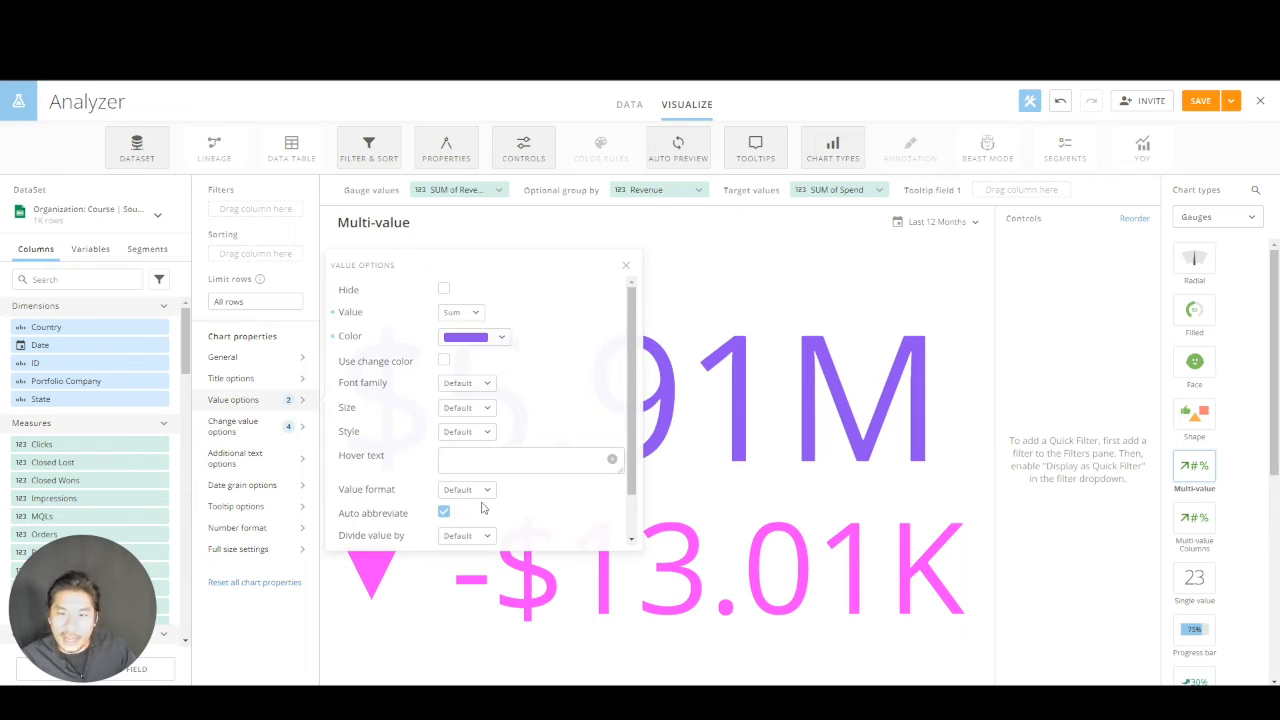
pyautogui.click(444, 361)
pyautogui.click(444, 361)
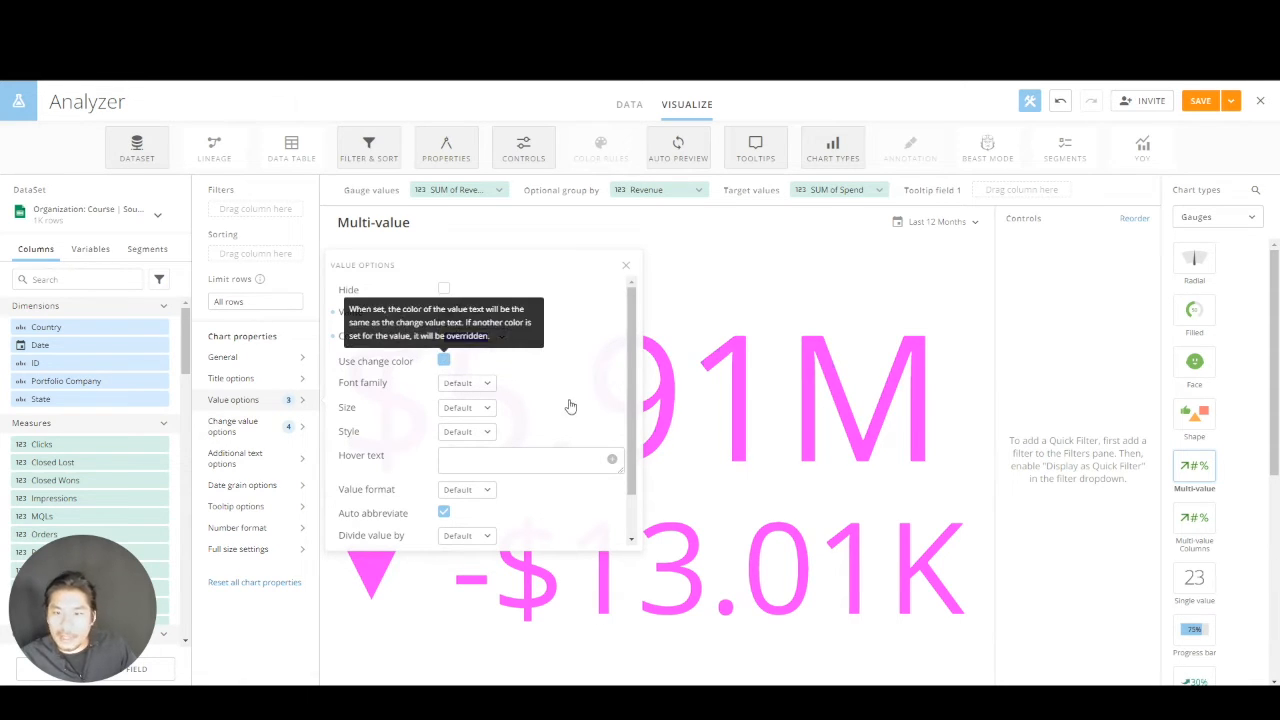
pyautogui.scroll(-1, 560, 440)
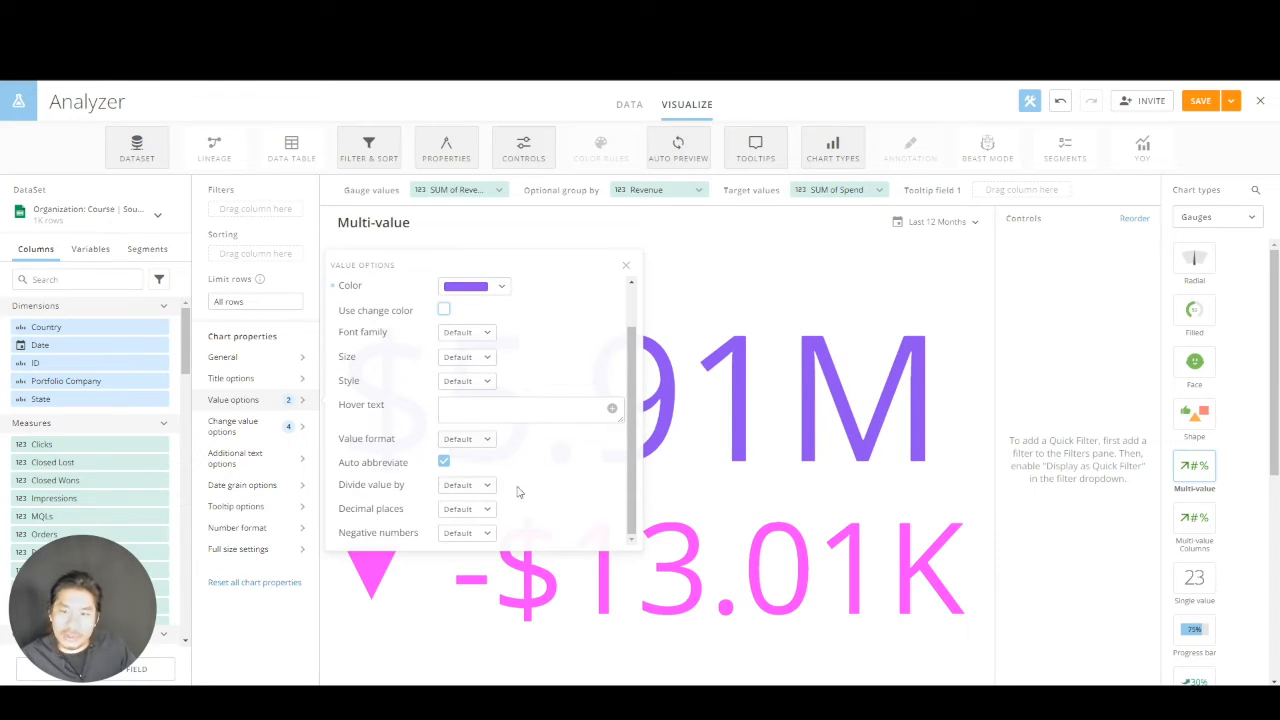
# Step: Enable Color indicator only for the gauge's change value
pyautogui.click(274, 436)
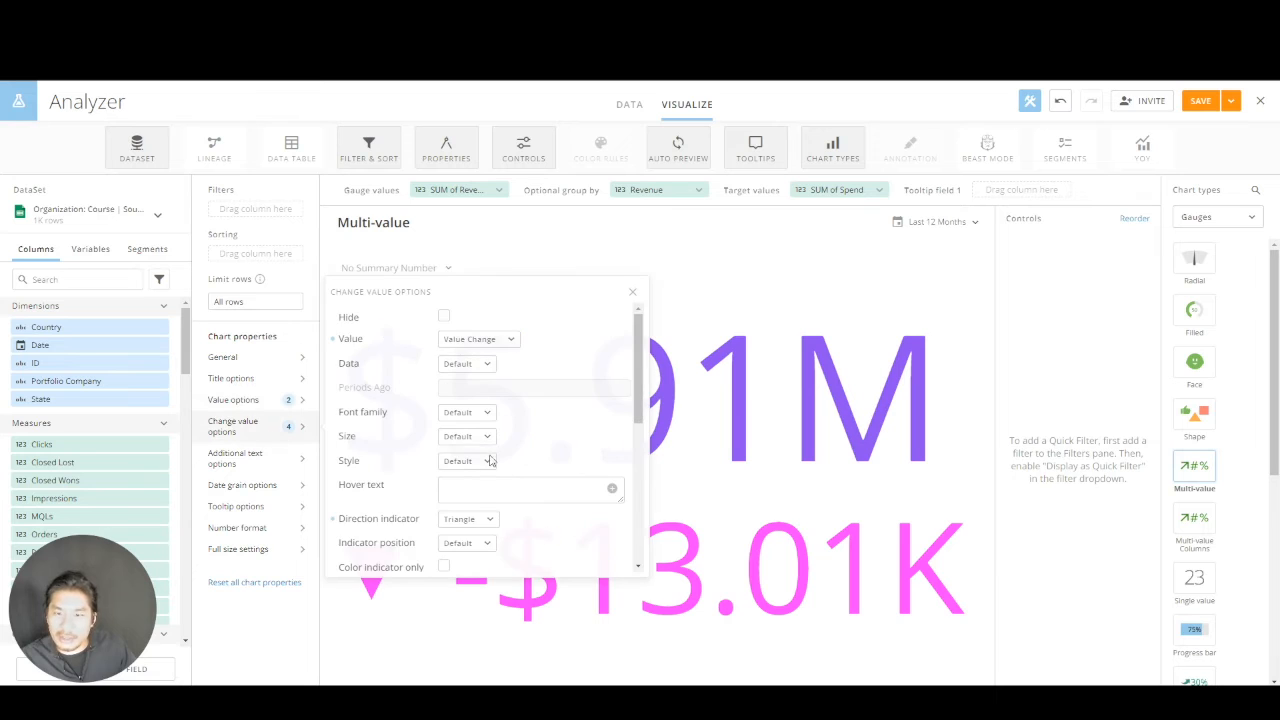
pyautogui.scroll(-3, 478, 494)
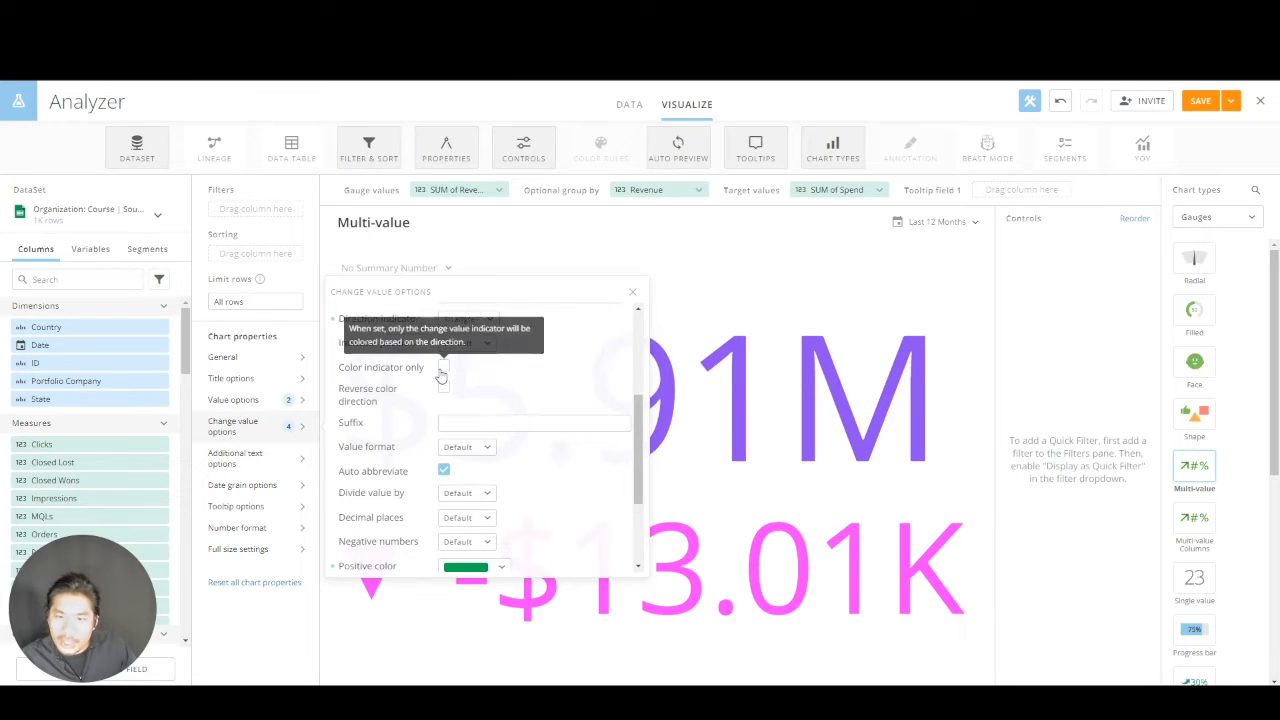
pyautogui.click(443, 368)
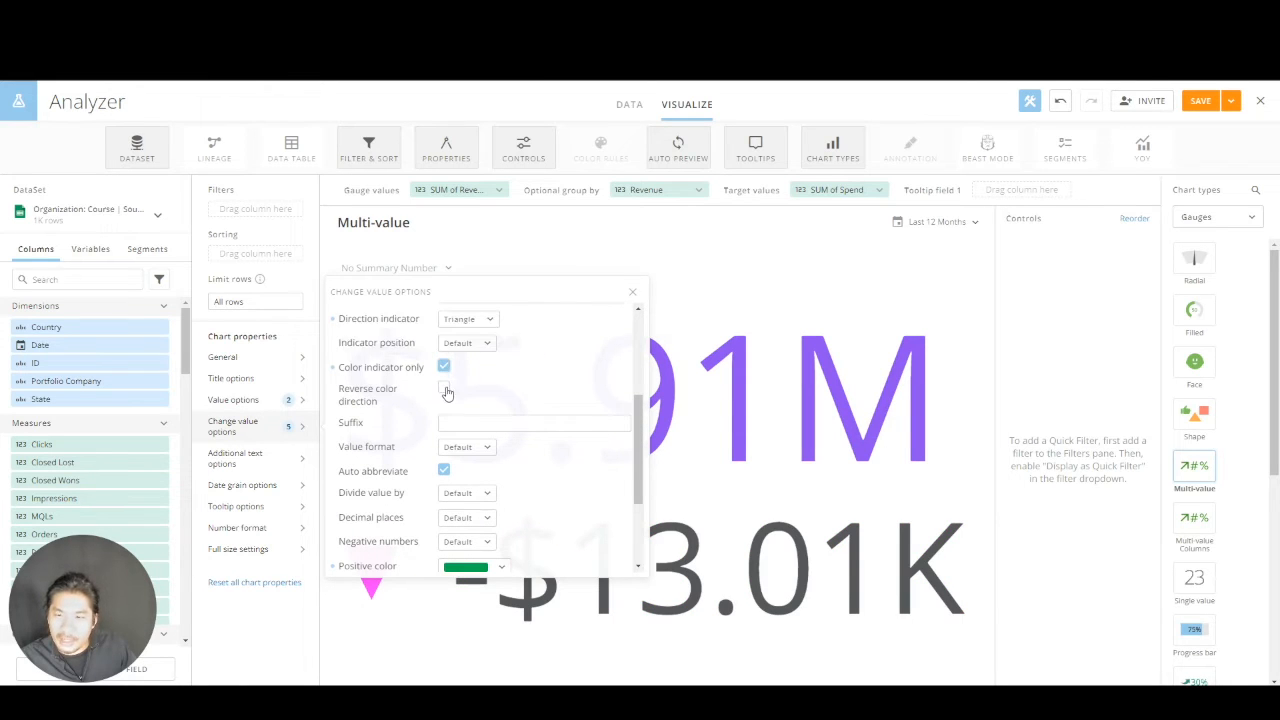
pyautogui.click(446, 371)
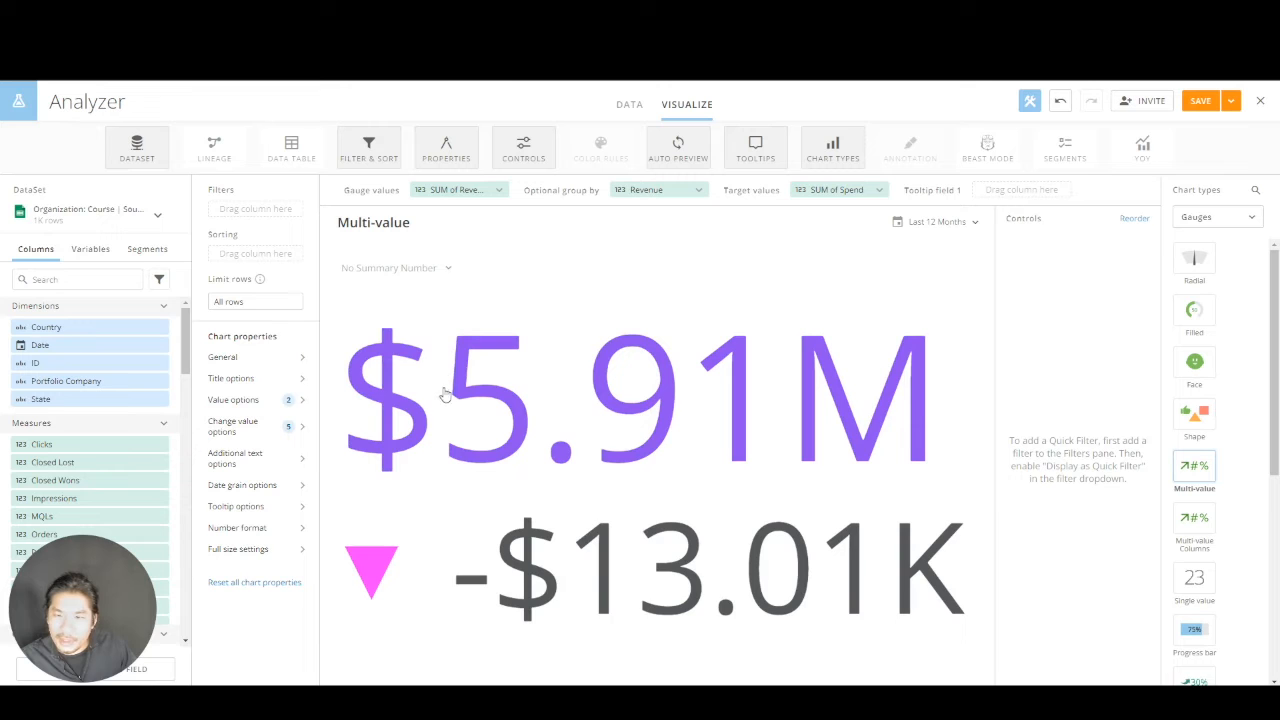
# Step: Turn off Color indicator only for the change value, and switch Reverse color direction on and back off
pyautogui.click(277, 429)
pyautogui.scroll(-3, 442, 445)
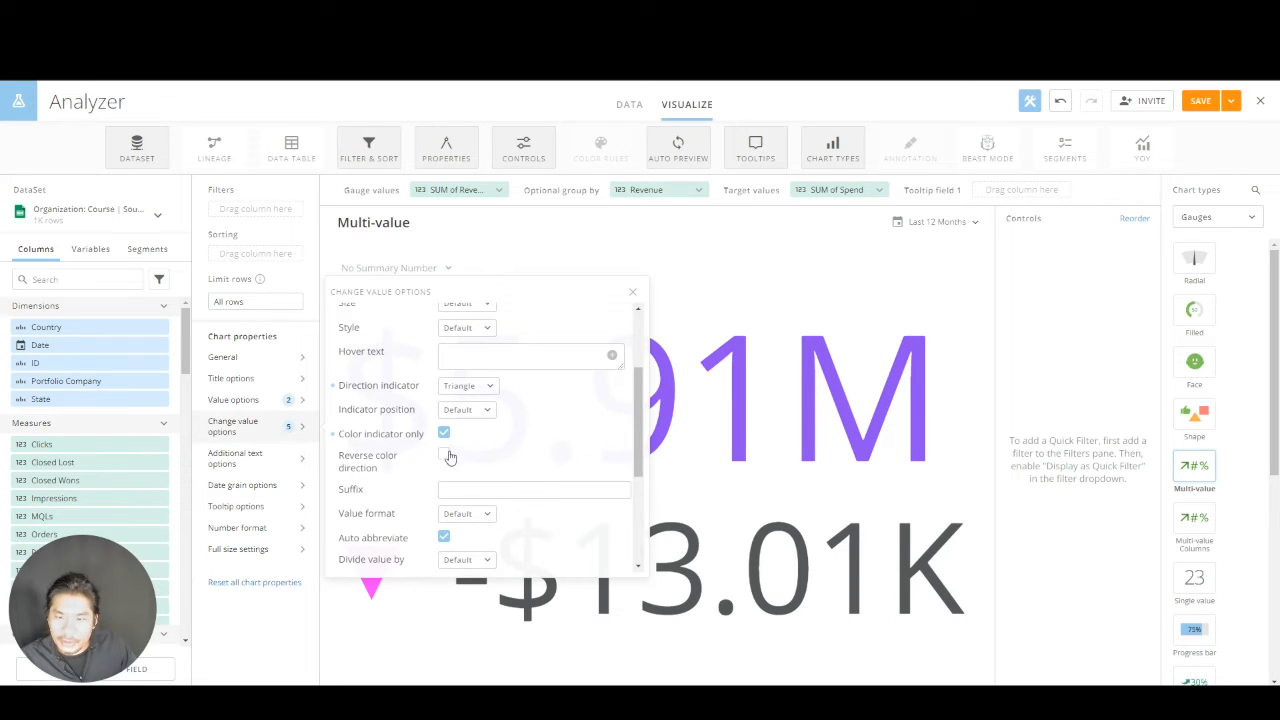
pyautogui.click(444, 453)
pyautogui.click(444, 434)
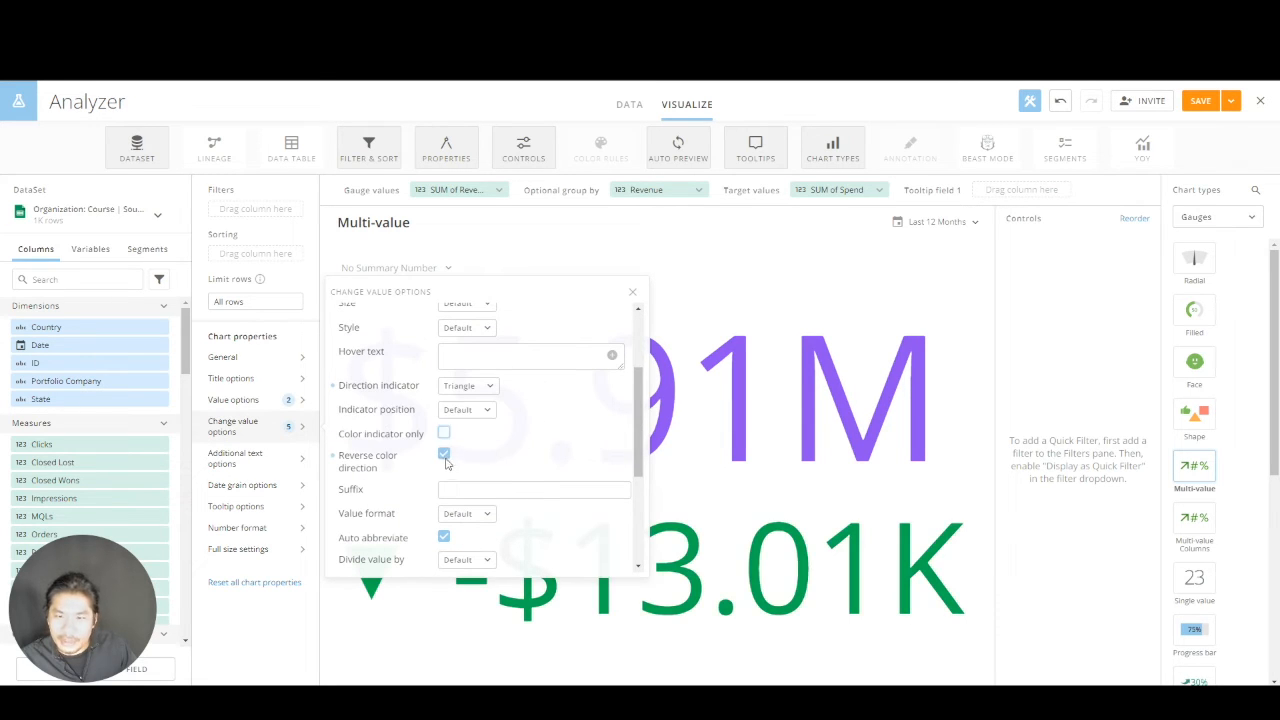
pyautogui.click(444, 453)
# Step: Switch to the Dashboard Dudes website and read through the lessons included in the Domo 201 course
pyautogui.scroll(-5, 474, 530)
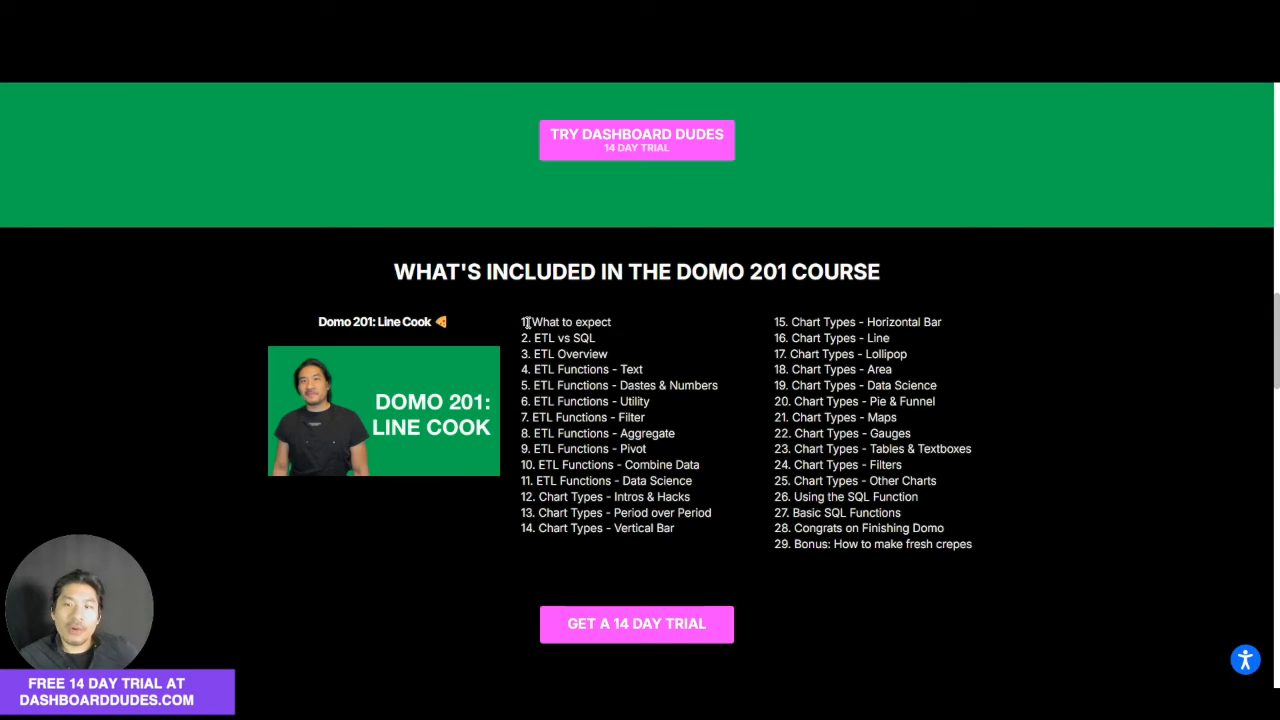
pyautogui.moveTo(527, 322); pyautogui.dragTo(638, 528)
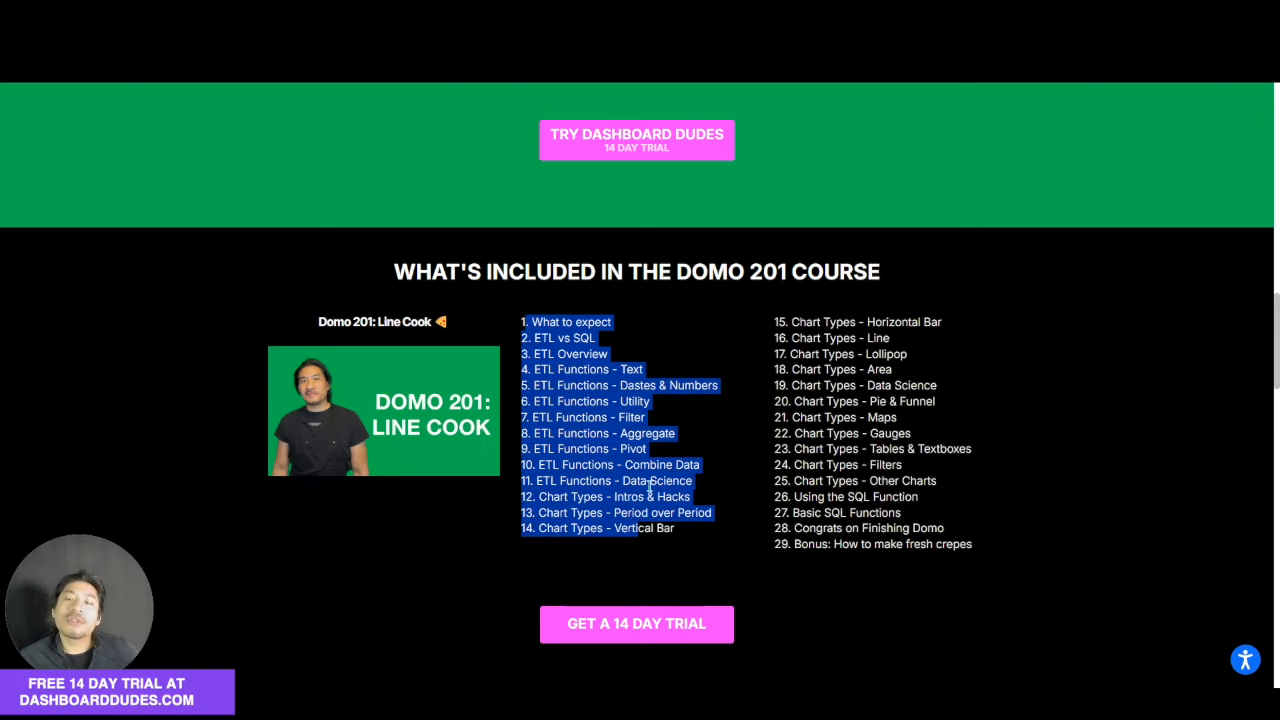
pyautogui.click(694, 465)
pyautogui.moveTo(805, 323); pyautogui.dragTo(829, 455)
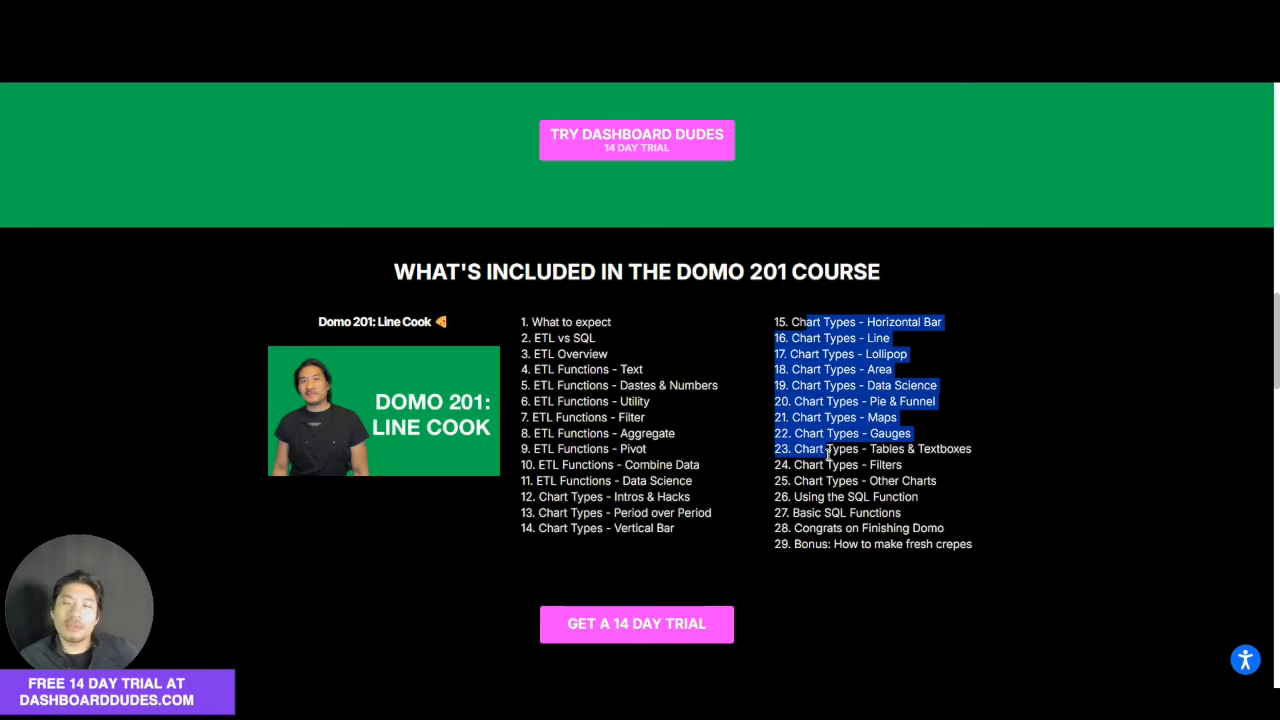
pyautogui.click(669, 411)
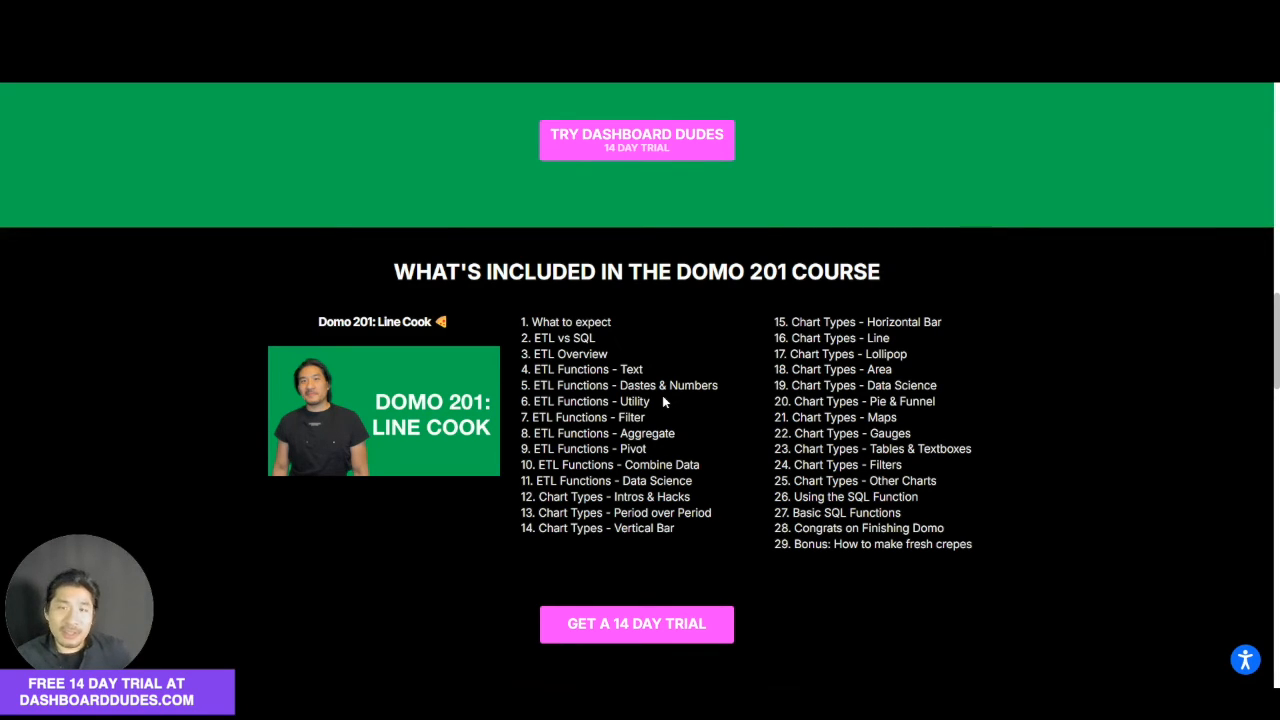
# Step: Look over the Domo 201 course overview and browse the other course descriptions on the Courses page
pyautogui.scroll(15, 662, 400)
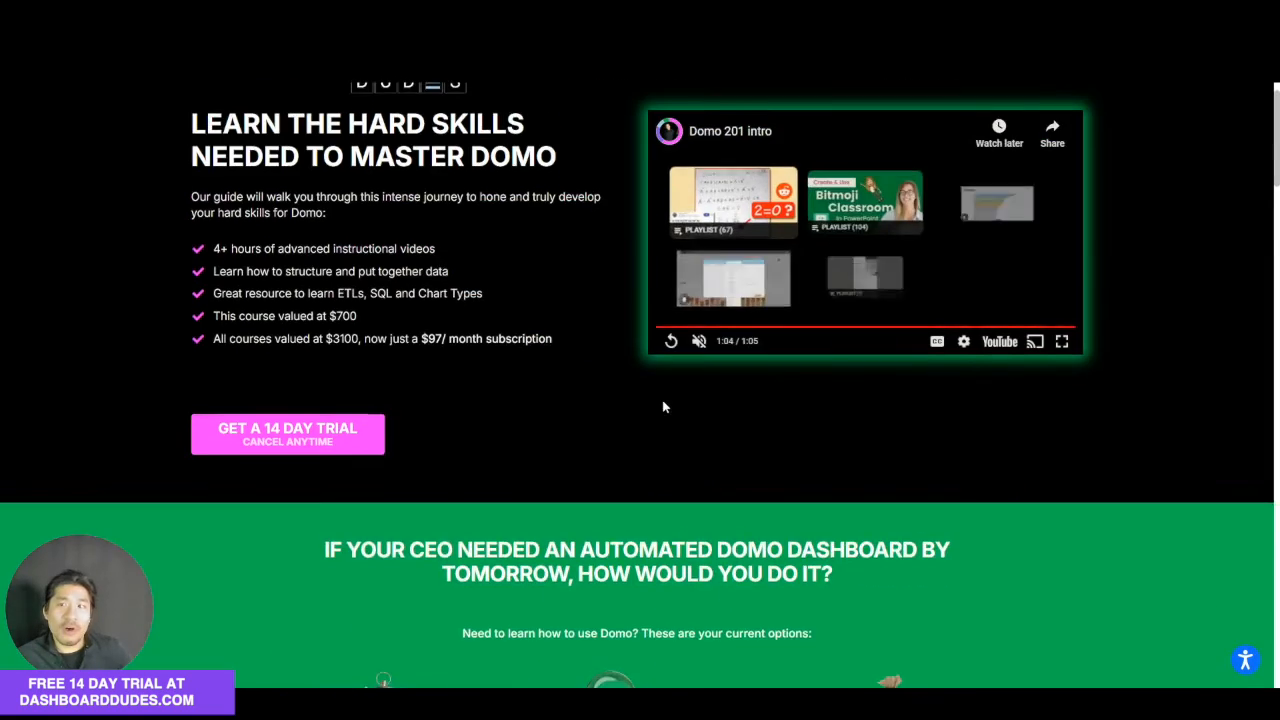
pyautogui.scroll(1, 662, 407)
pyautogui.scroll(-10, 1058, 264)
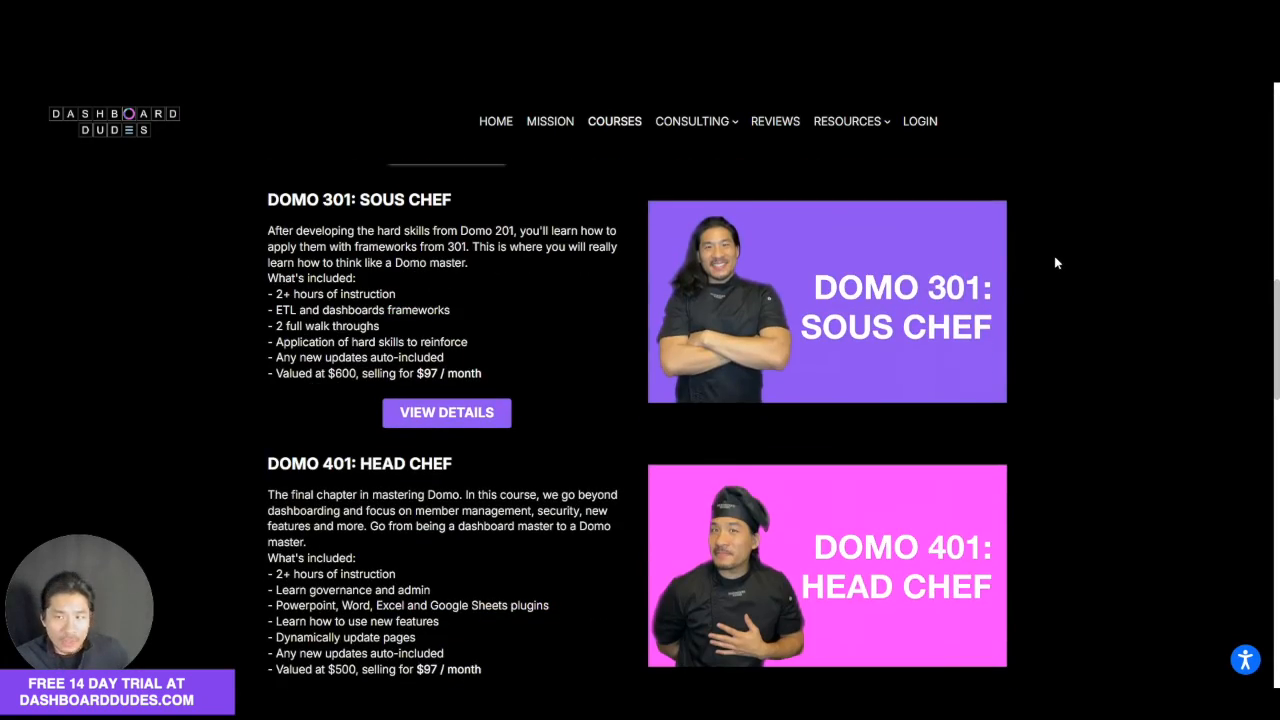
pyautogui.scroll(-3, 1056, 263)
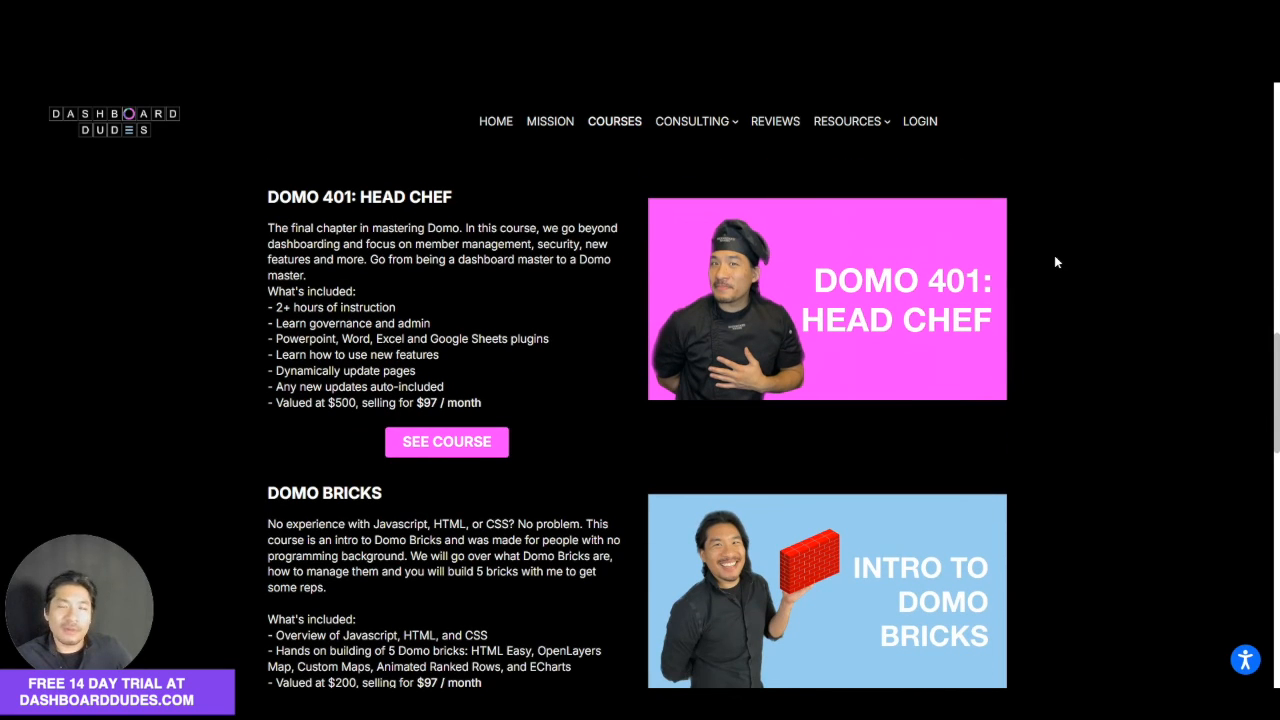
pyautogui.scroll(-7, 1056, 263)
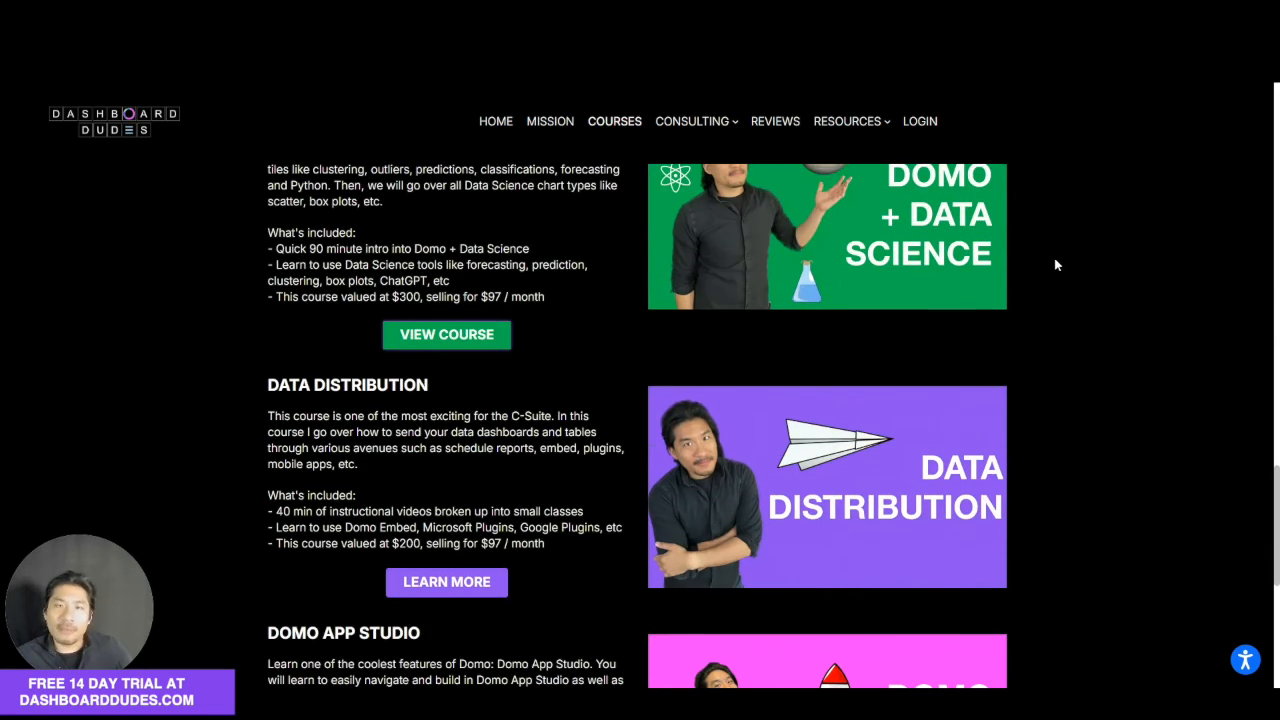